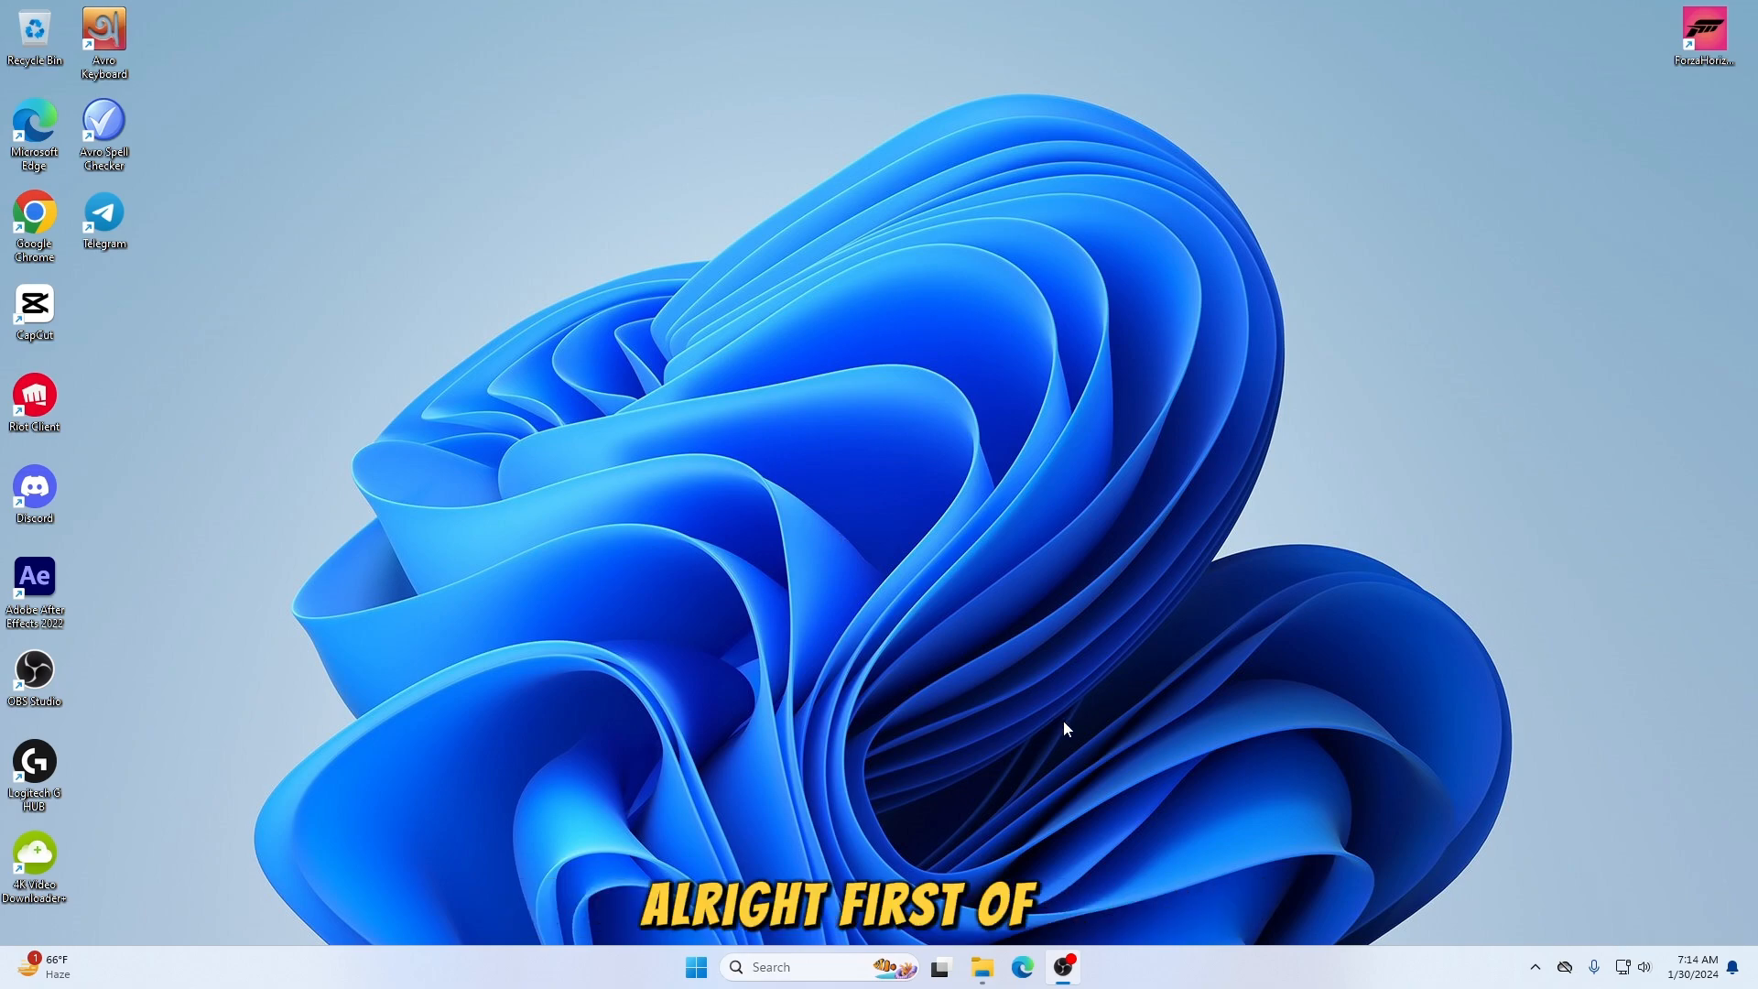
- Open Microsoft Edge, search the web for codeblocks and open the official codeblocks.org site
{"action": "left_click", "coordinate": [1022, 967]}
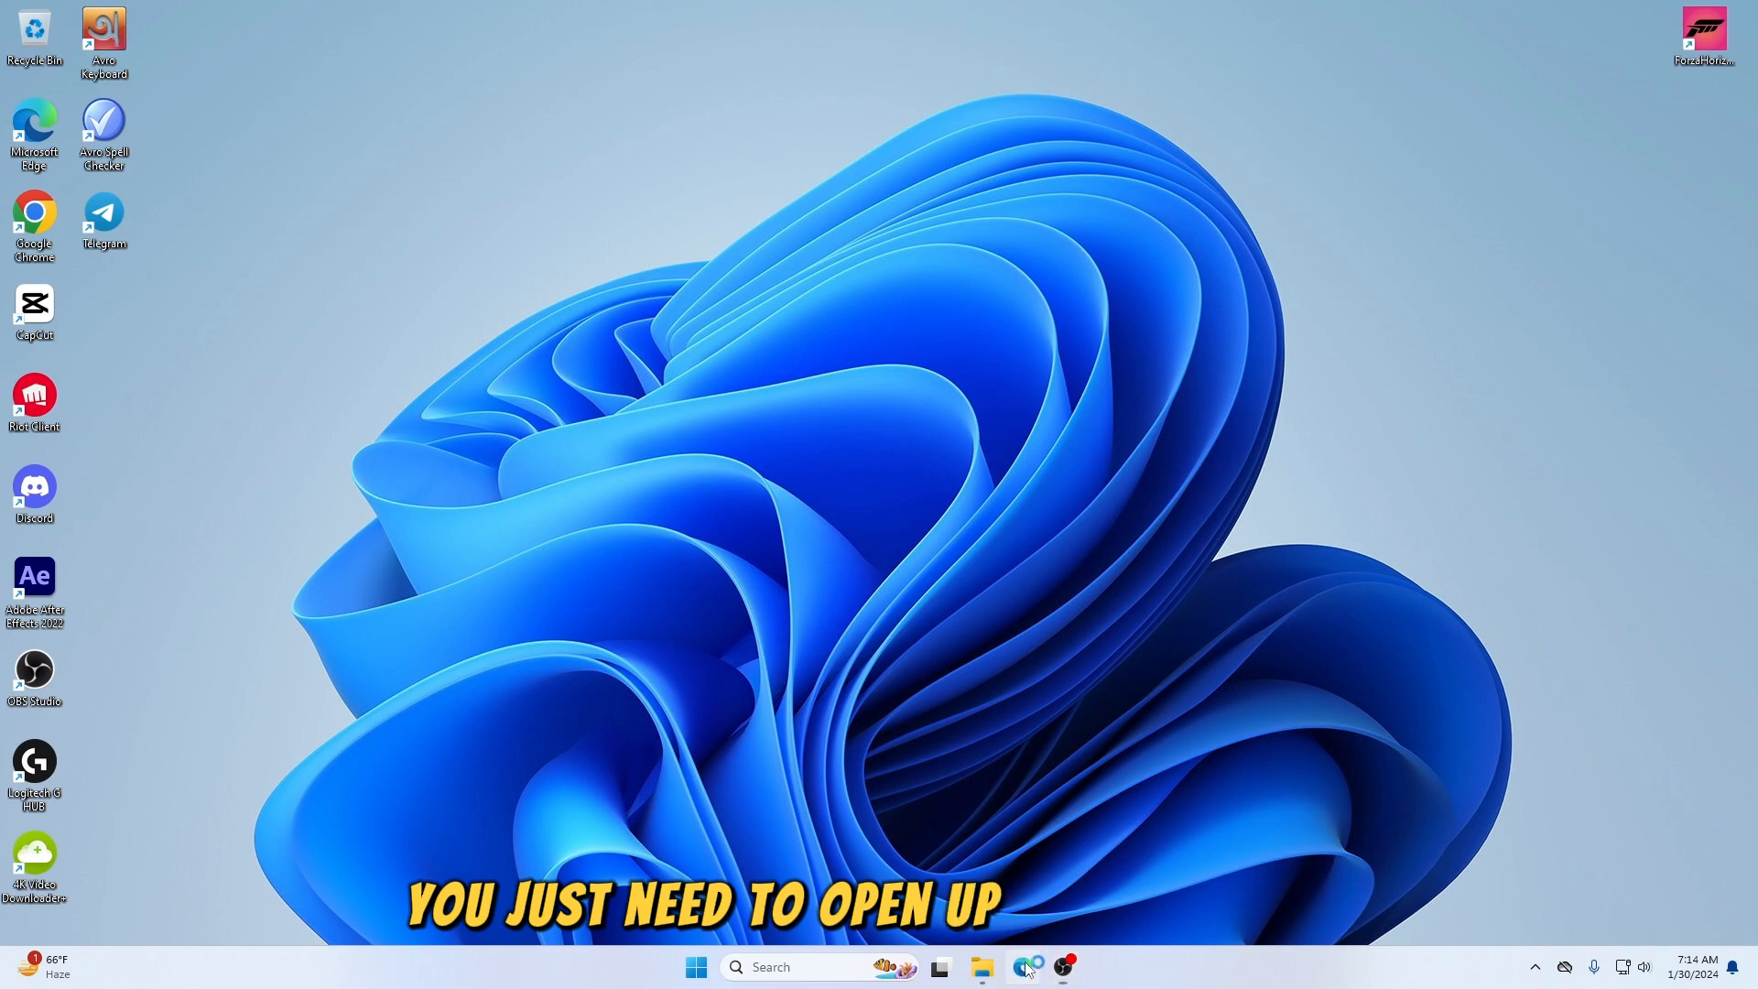
{"action": "left_click", "coordinate": [298, 53]}
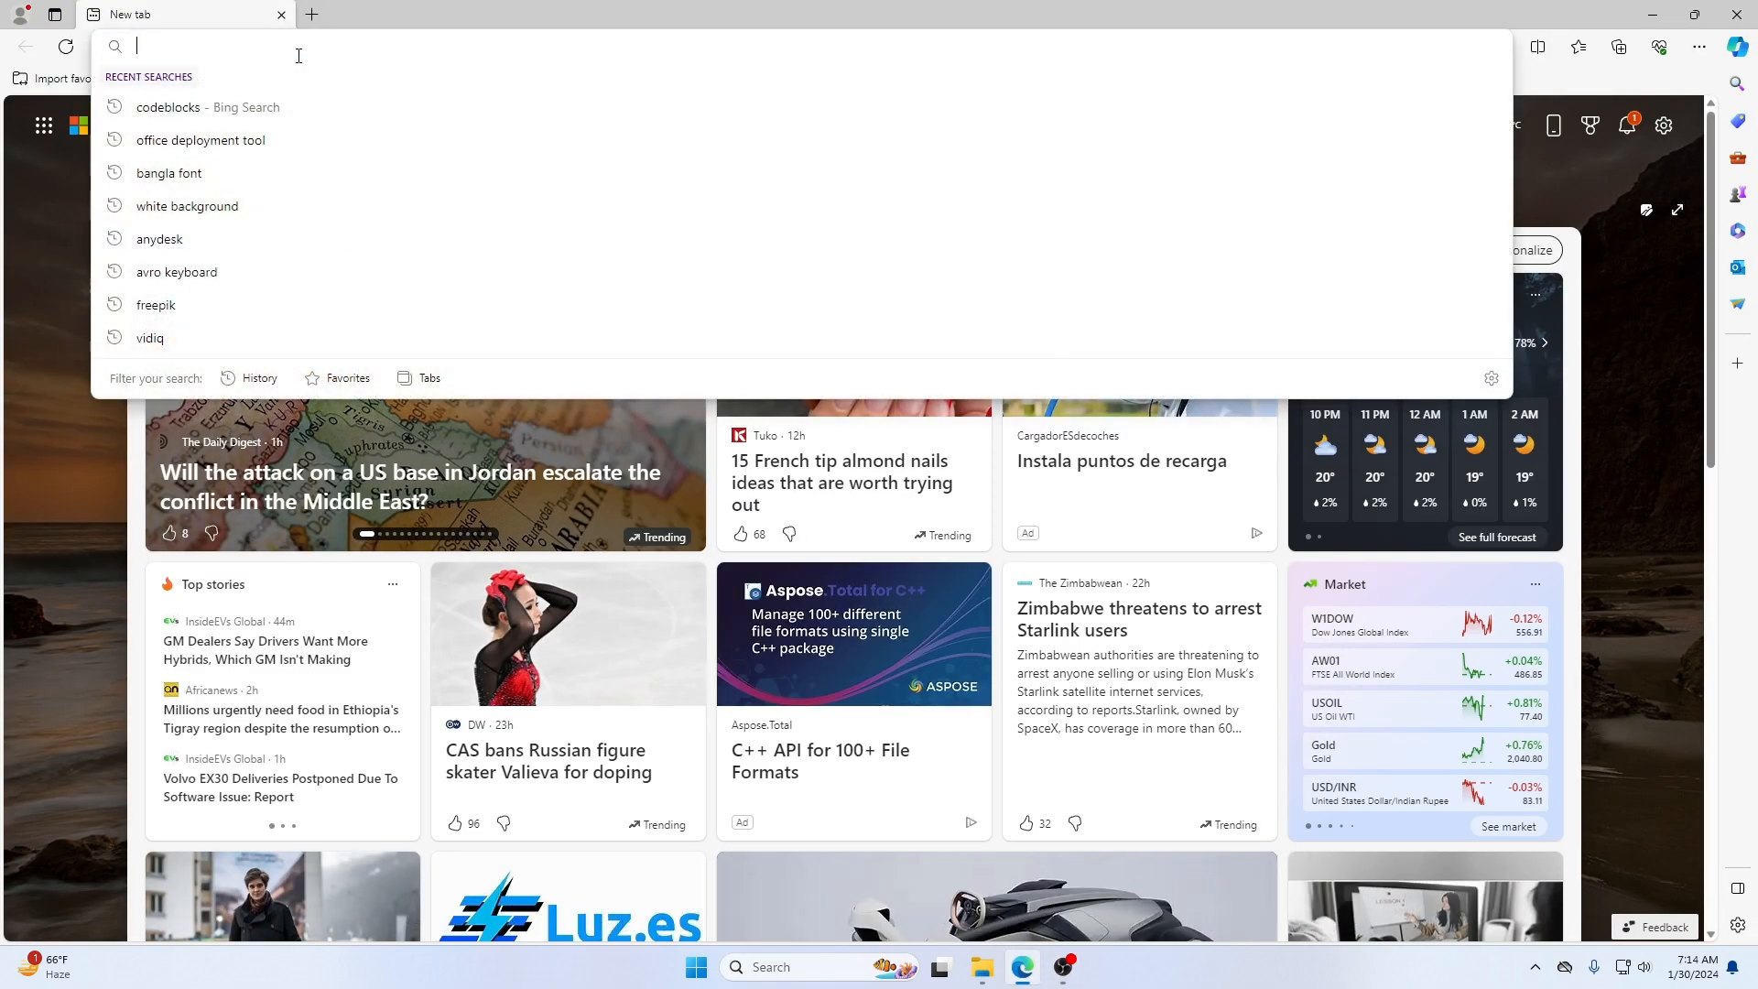
{"action": "type", "text": "codeblocks"}
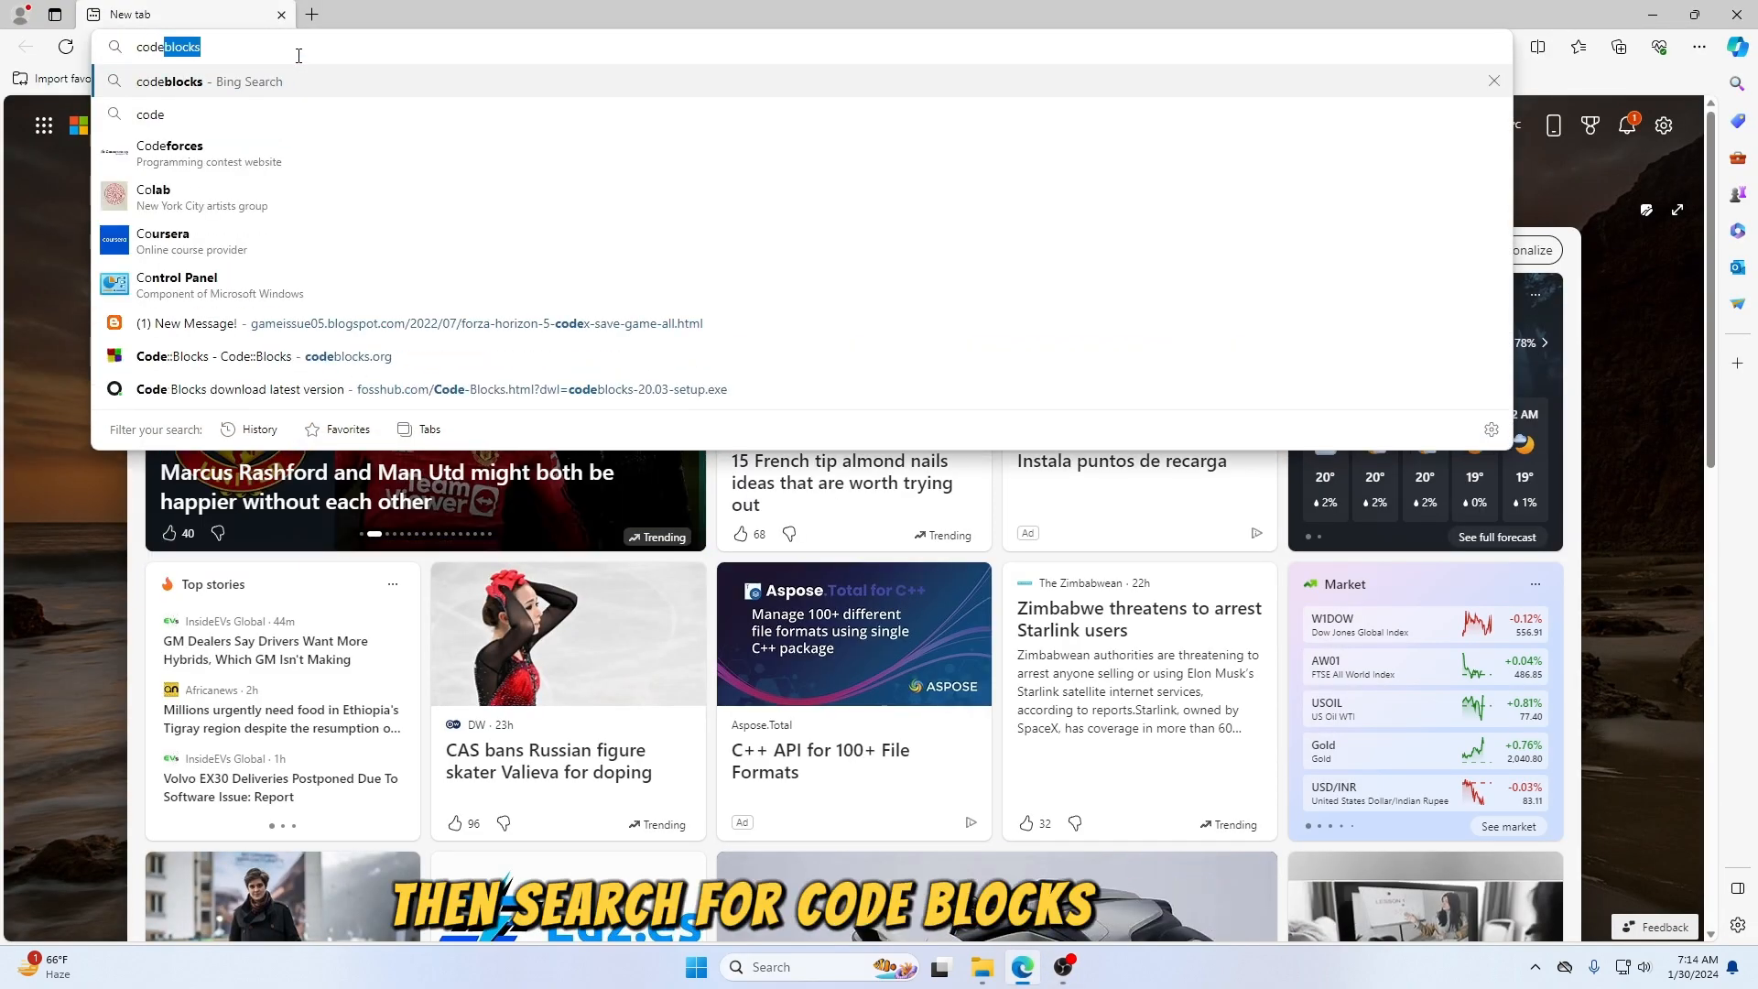
{"action": "key", "text": "Return"}
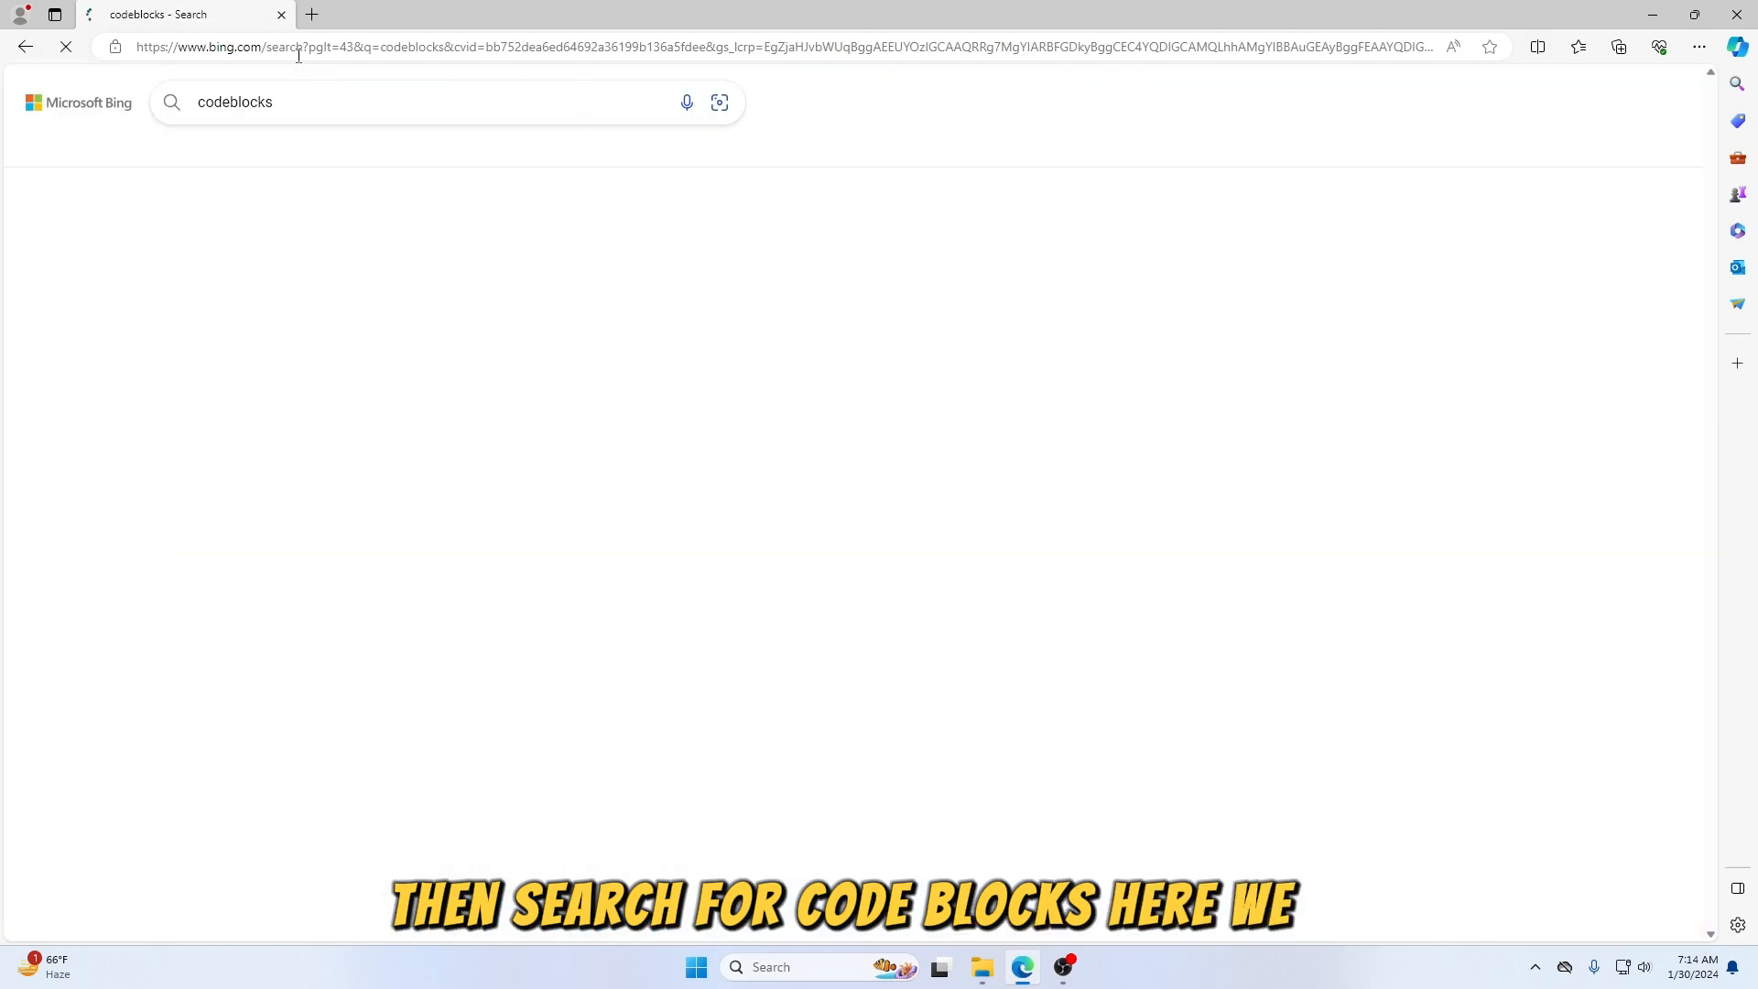
{"action": "scroll", "coordinate": [490, 431], "scroll_direction": "down", "scroll_amount": 3}
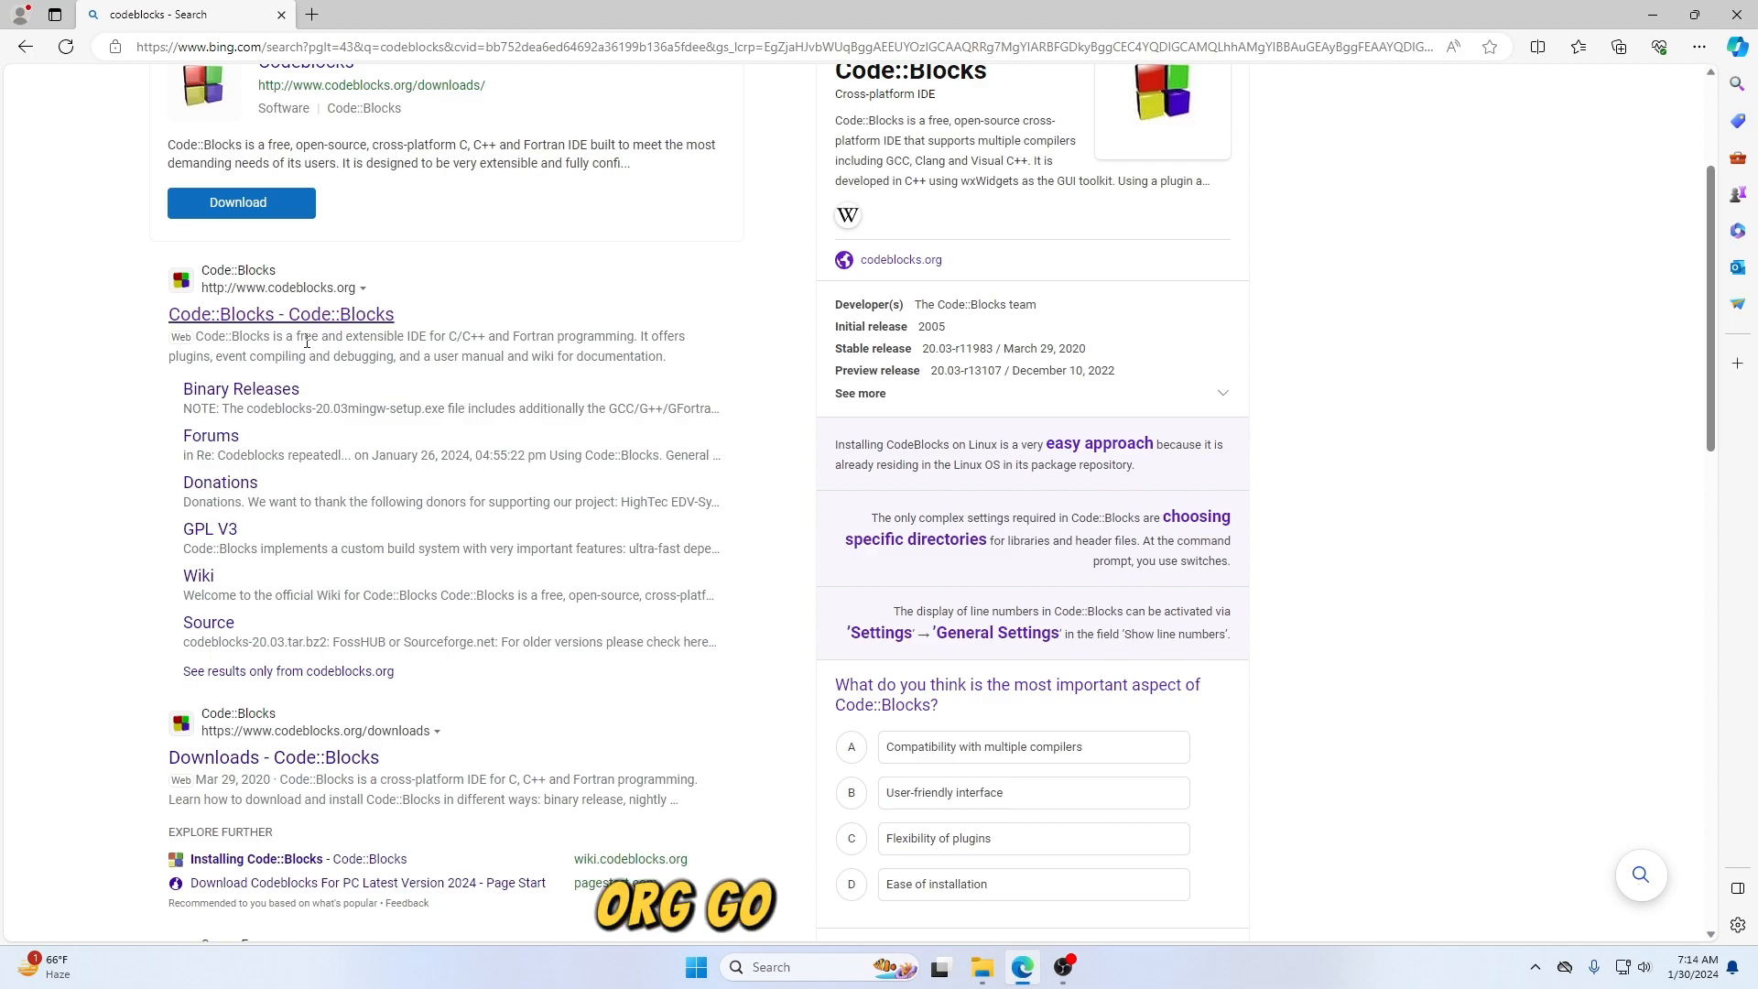
{"action": "left_click", "coordinate": [281, 316]}
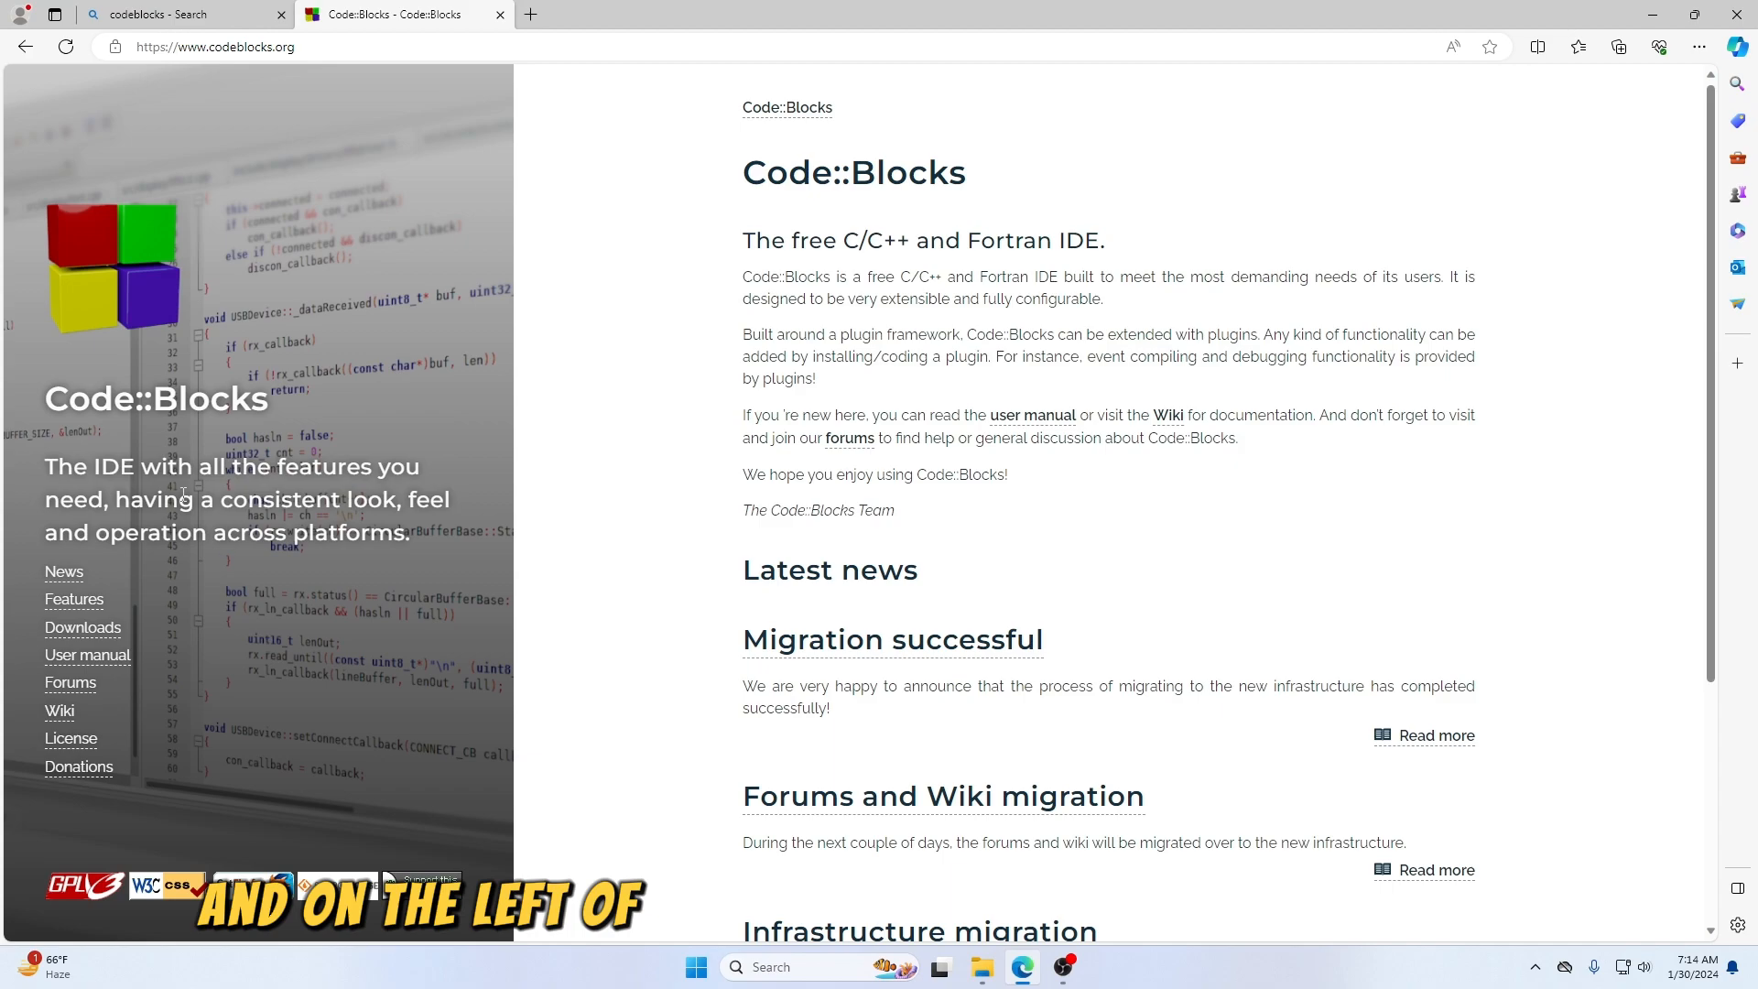
- Go to the site's binary release downloads and show the Windows setup packages, dismissing the ad
{"action": "left_click", "coordinate": [95, 631]}
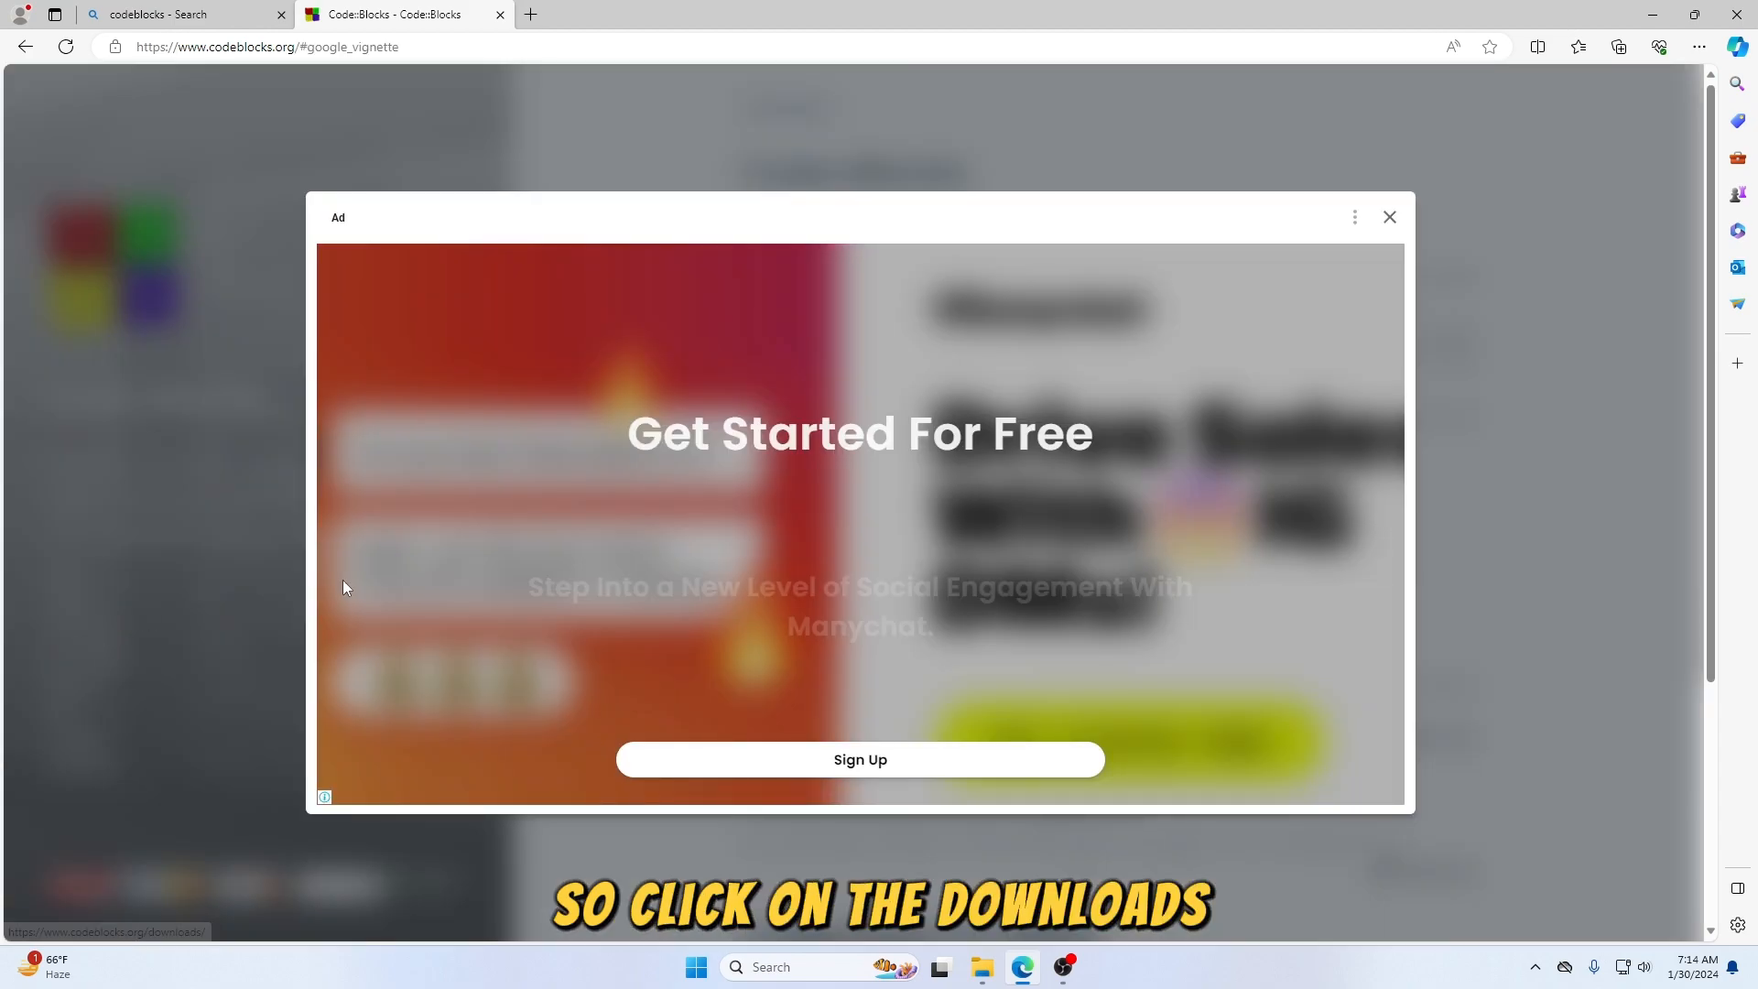
{"action": "left_click", "coordinate": [1391, 217]}
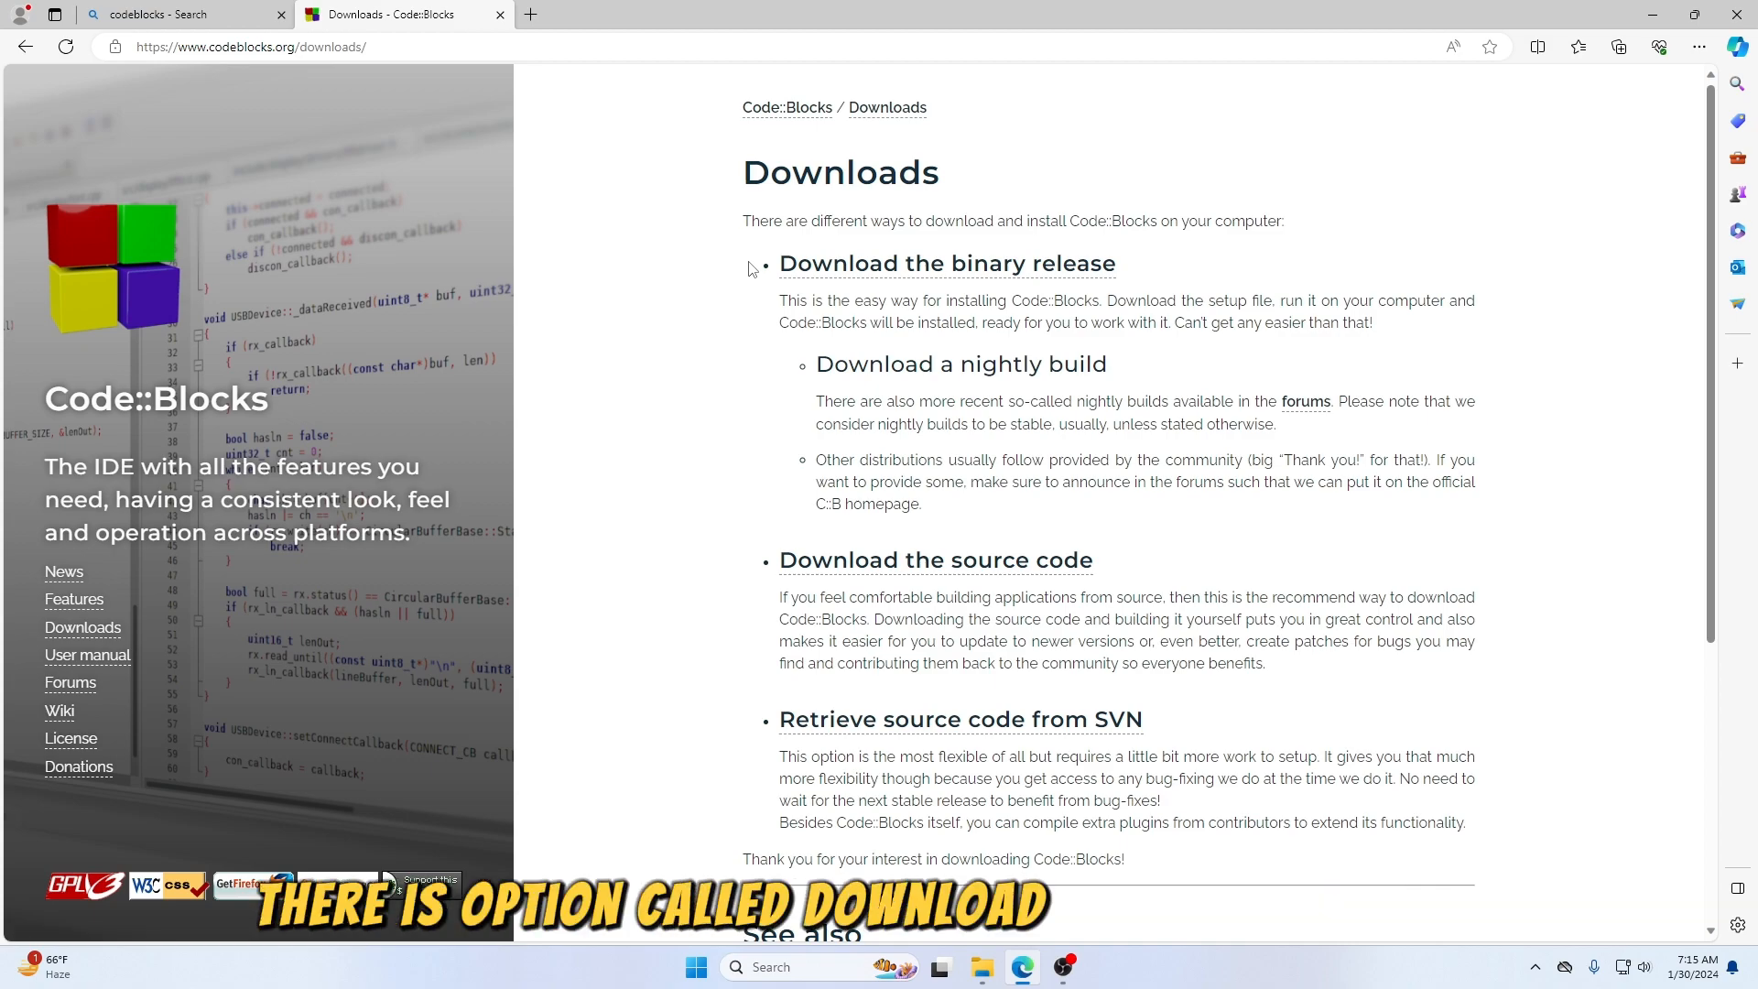
{"action": "left_click", "coordinate": [887, 267]}
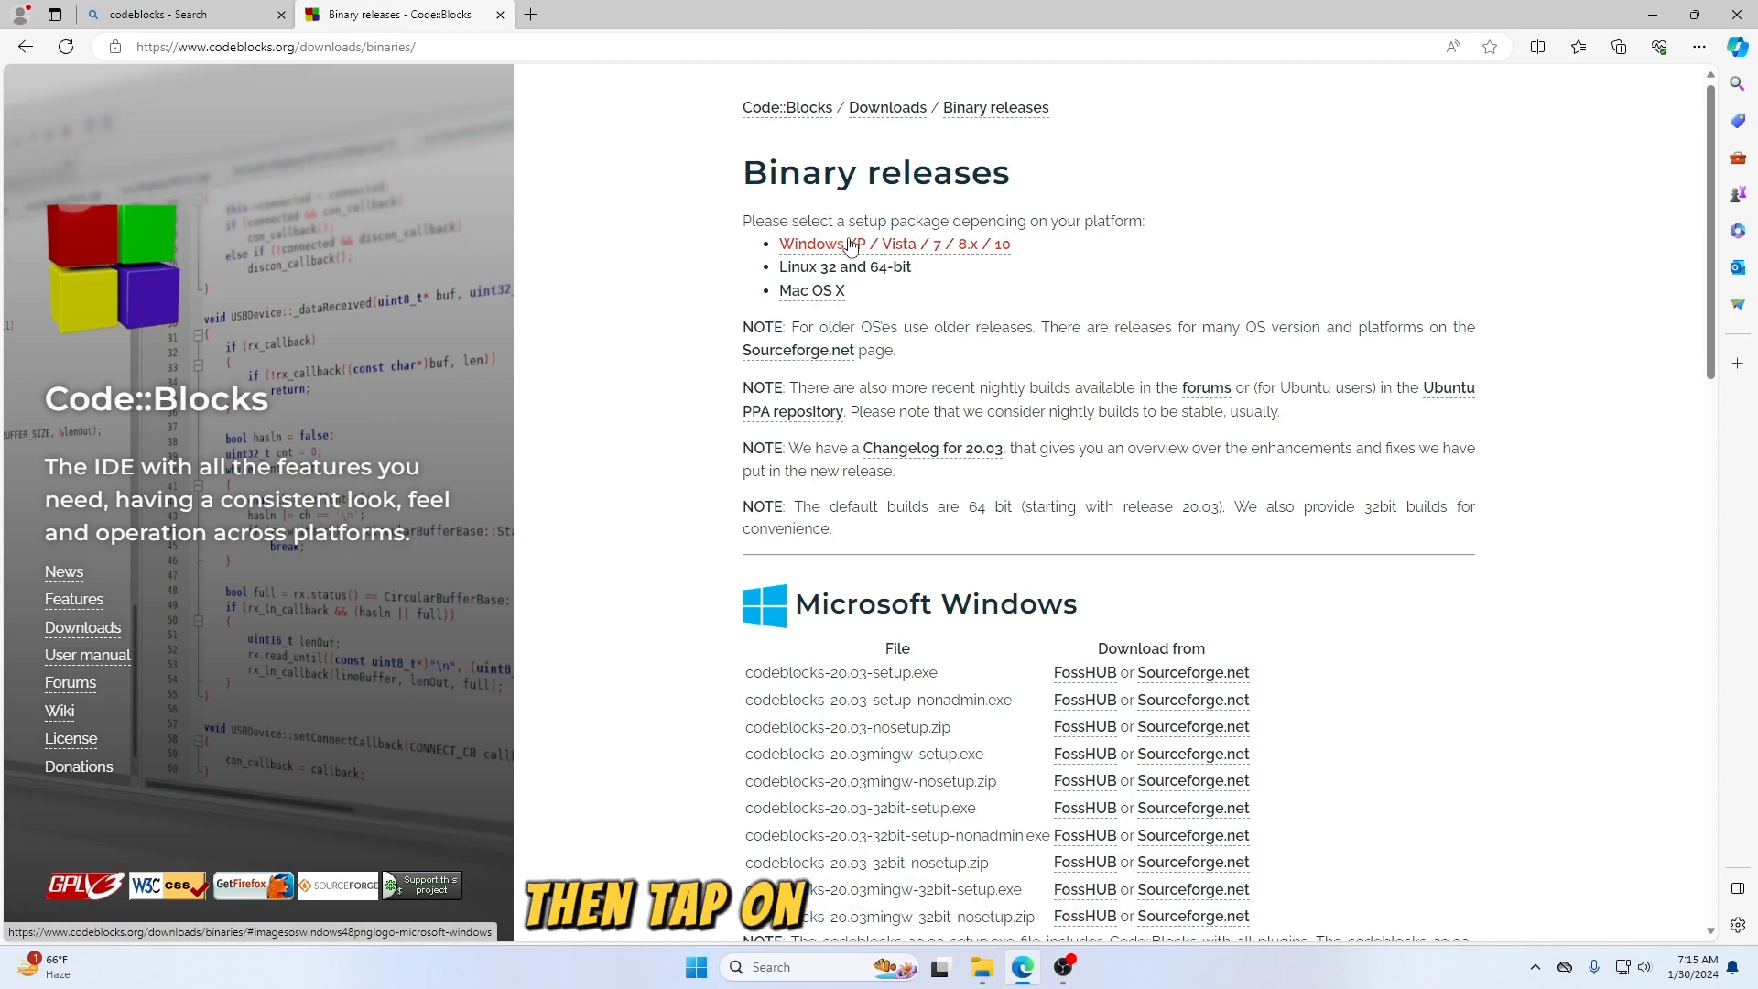
{"action": "left_click", "coordinate": [1003, 245]}
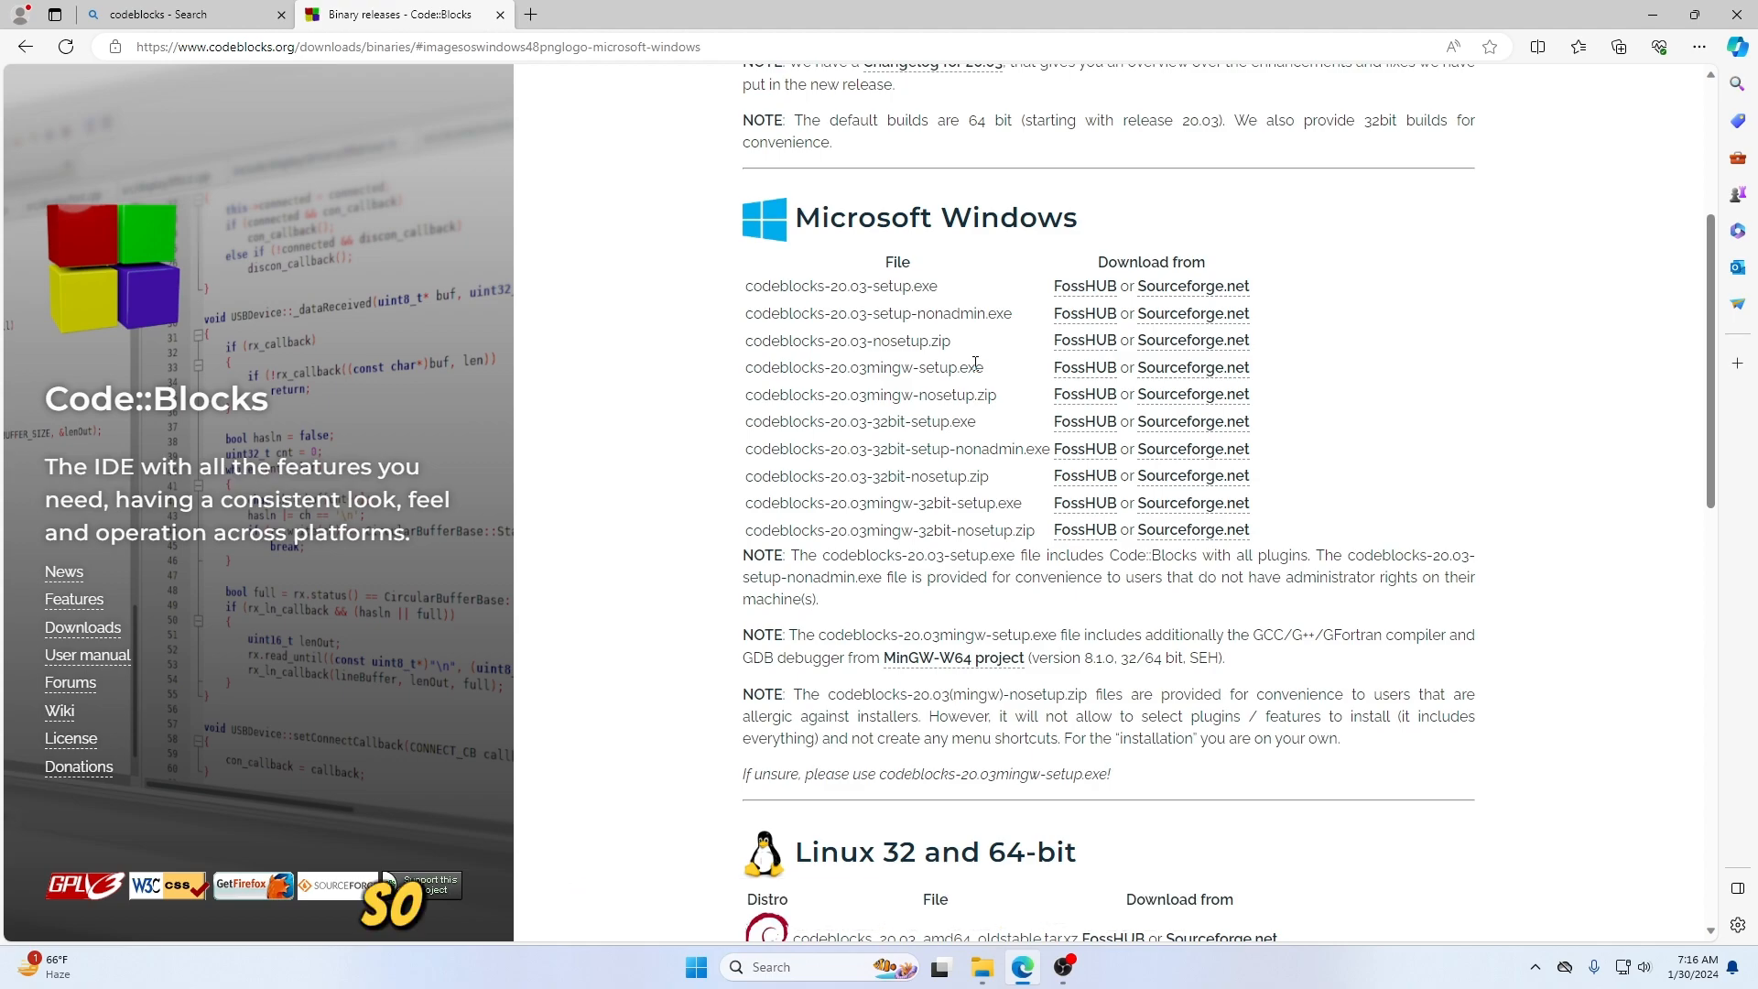
- Download codeblocks-20.03mingw-setup.exe from FossHUB in a new browser tab
{"action": "right_click", "coordinate": [1078, 375]}
{"action": "left_click", "coordinate": [1112, 385]}
{"action": "left_click", "coordinate": [591, 11]}
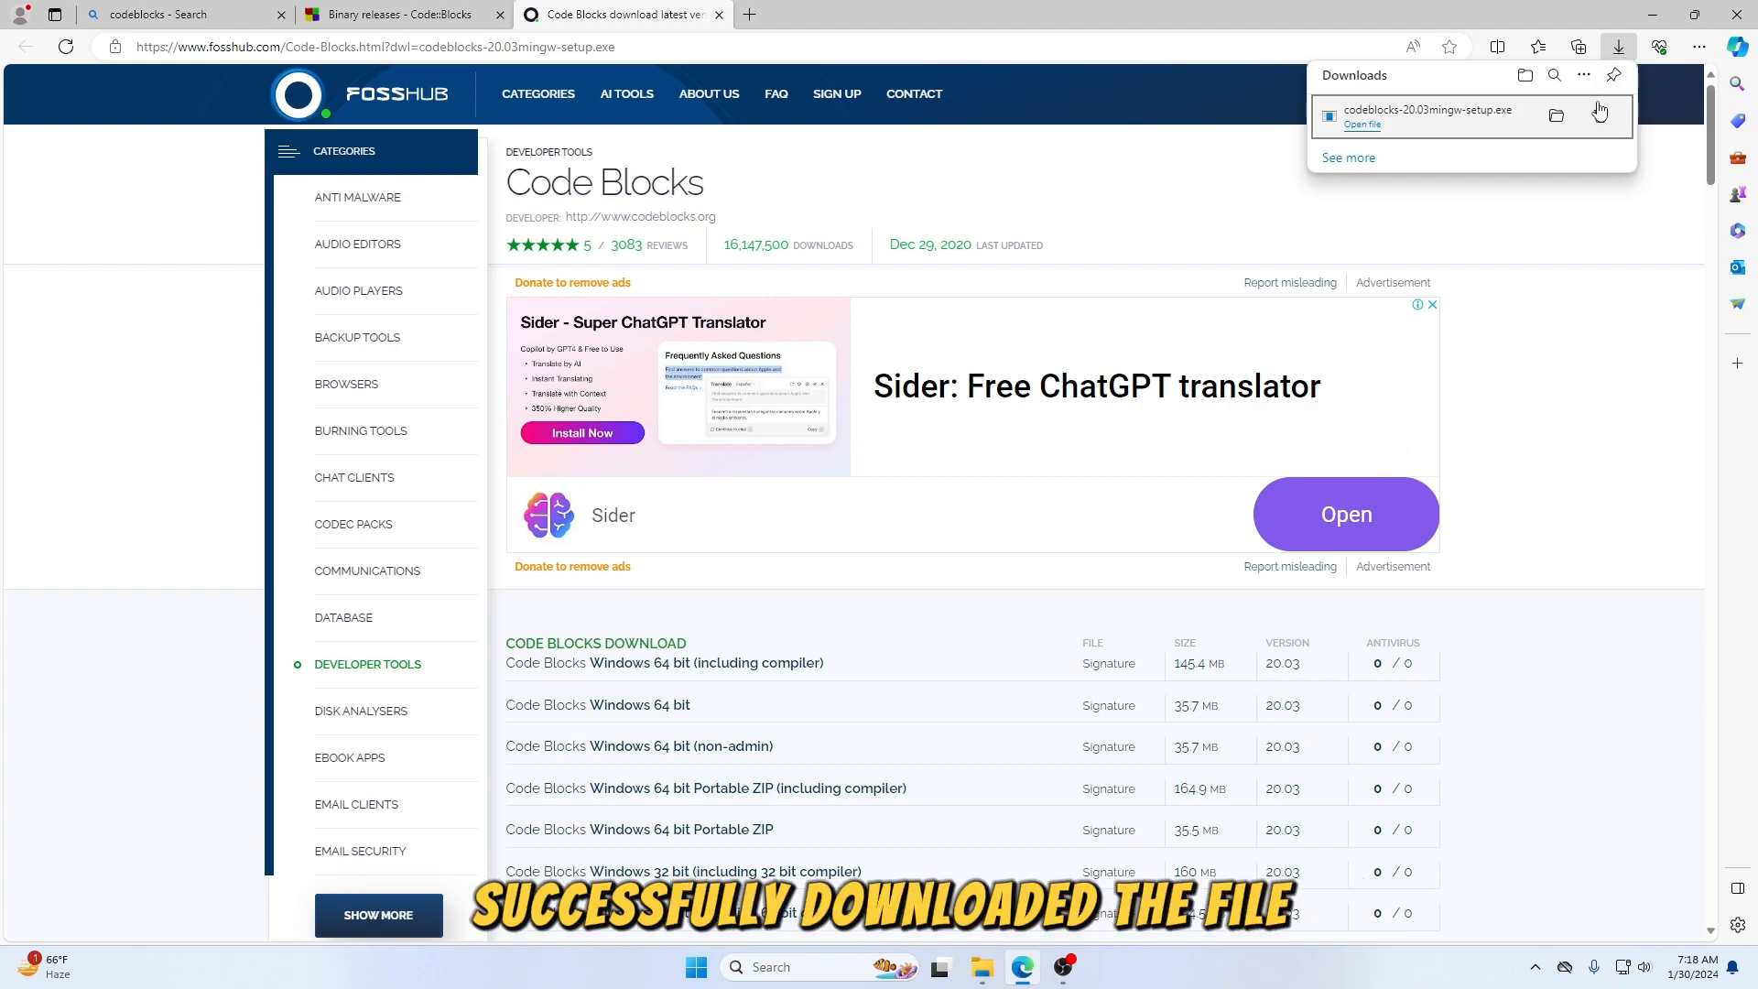
- Show the downloaded codeblocks-20.03mingw-setup file in its folder and launch the installer
{"action": "left_click", "coordinate": [1558, 119]}
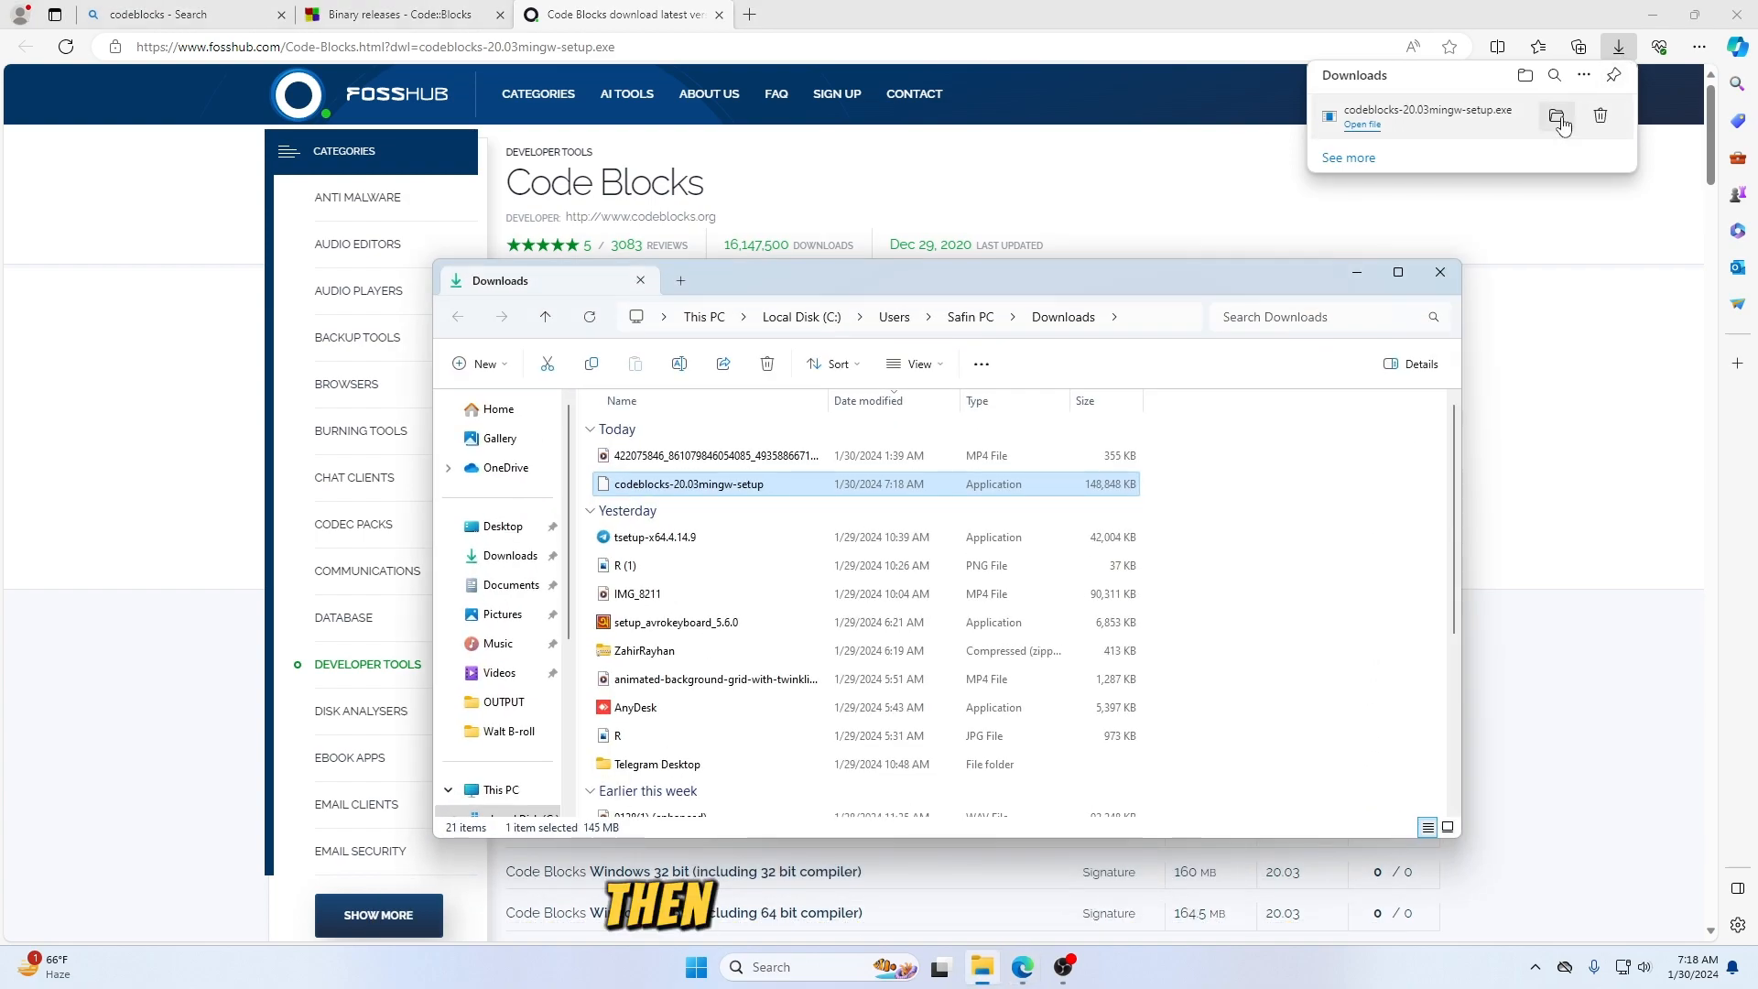
{"action": "double_click", "coordinate": [1238, 274]}
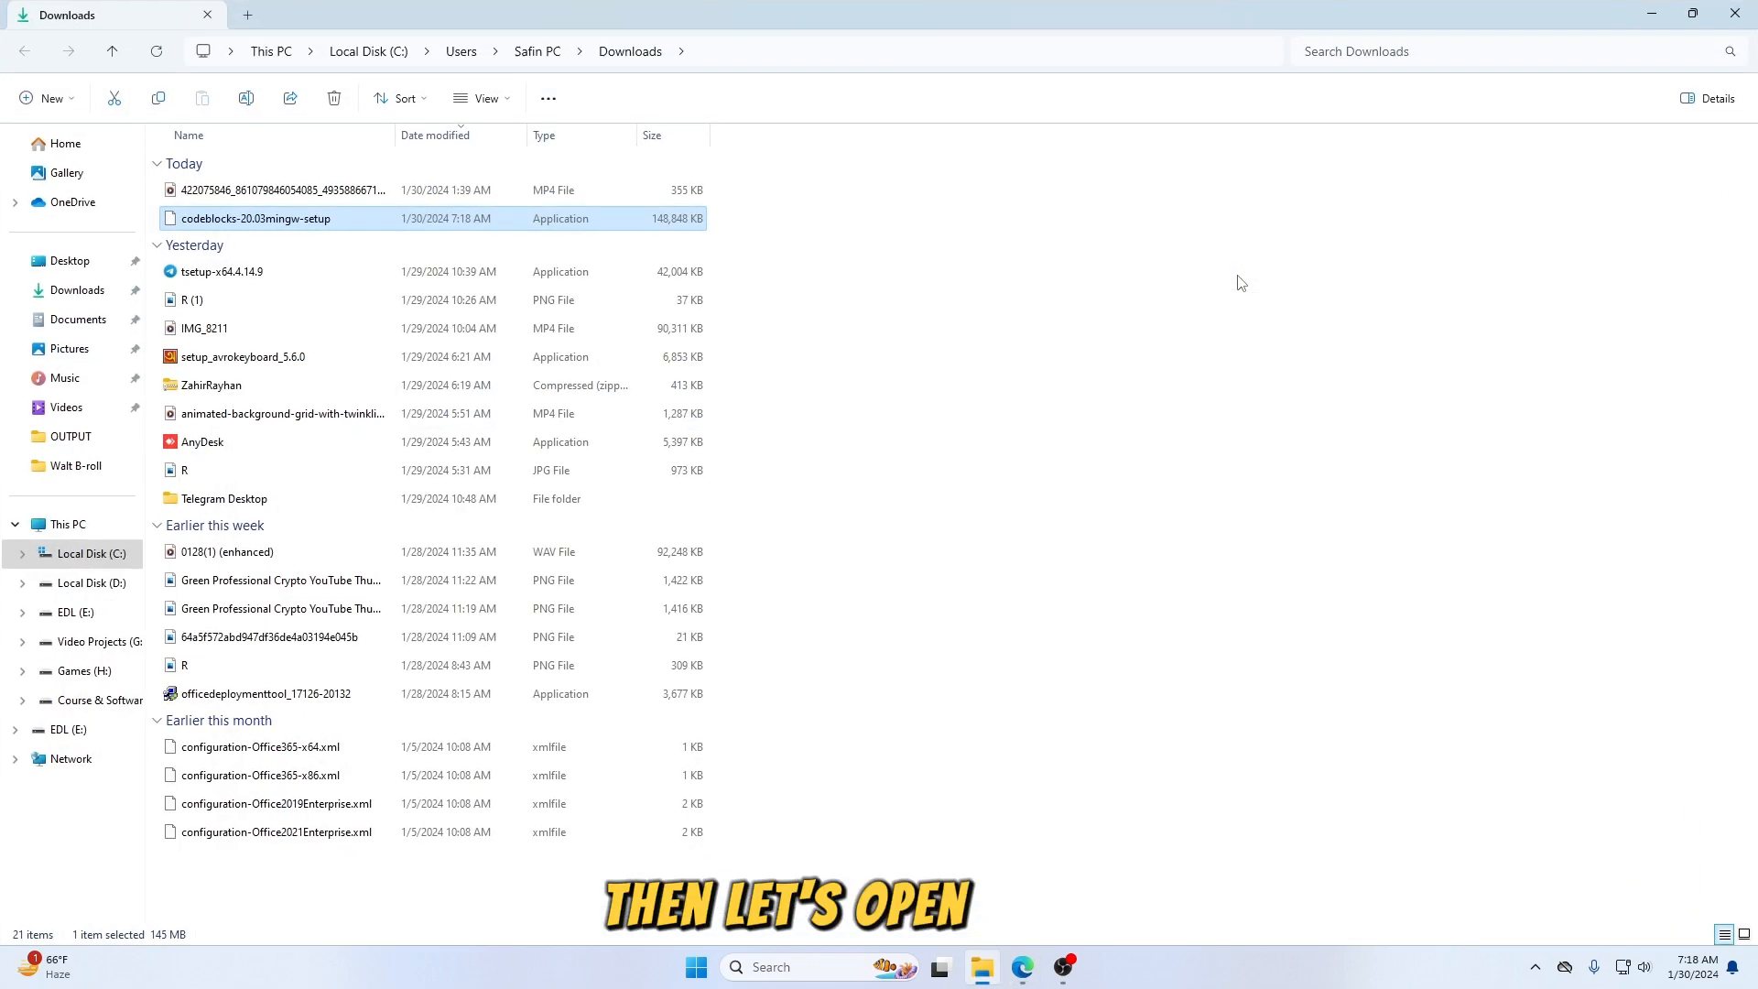
{"action": "double_click", "coordinate": [287, 219]}
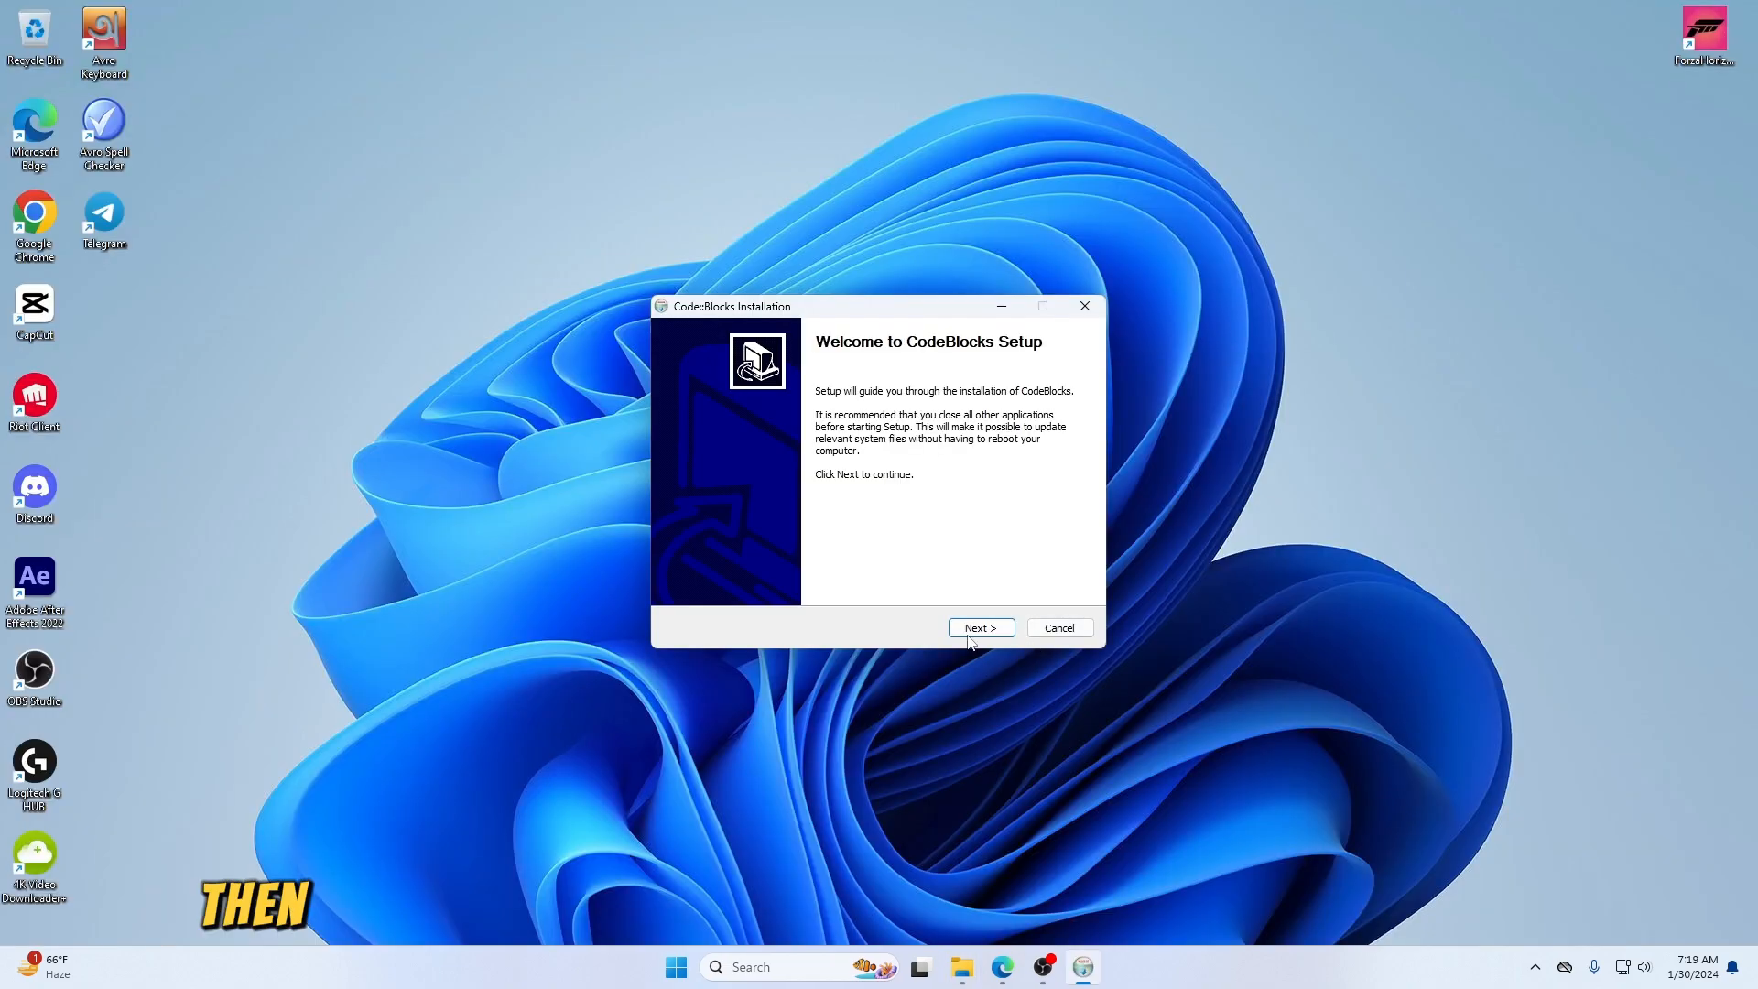
- Accept the license and install Code::Blocks with the full component set into C:\Program Files\CodeBlocks
{"action": "left_click", "coordinate": [979, 629]}
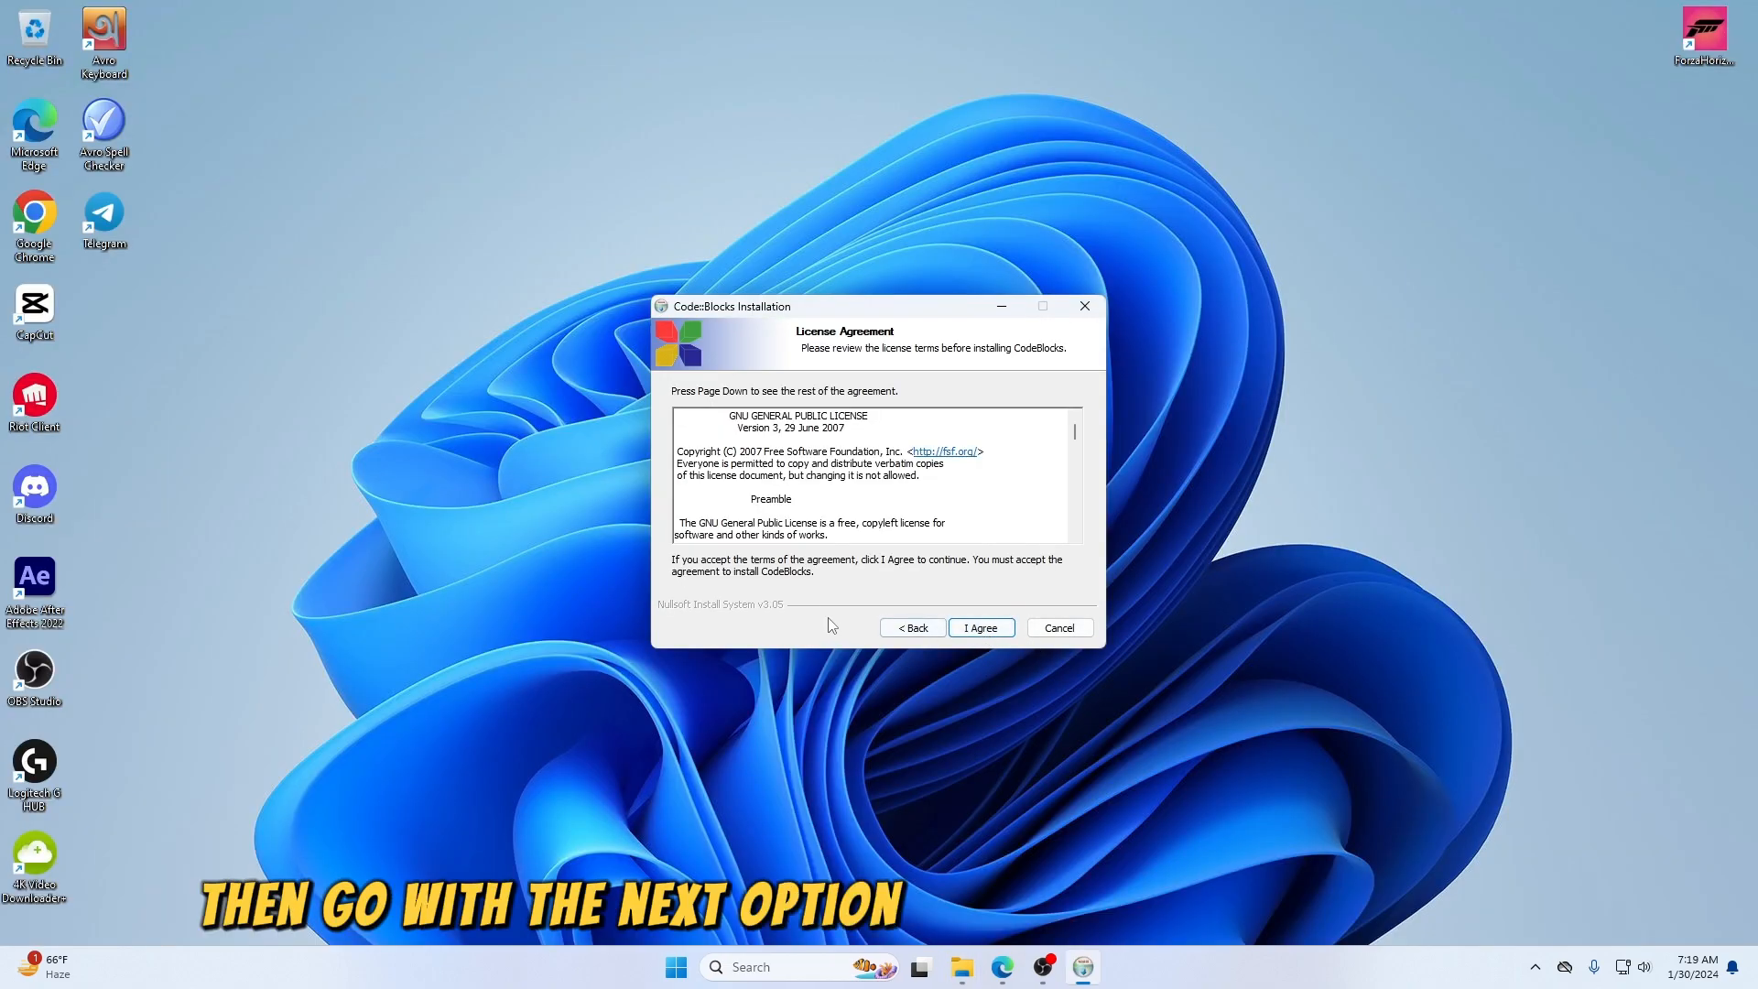
{"action": "left_click", "coordinate": [971, 630]}
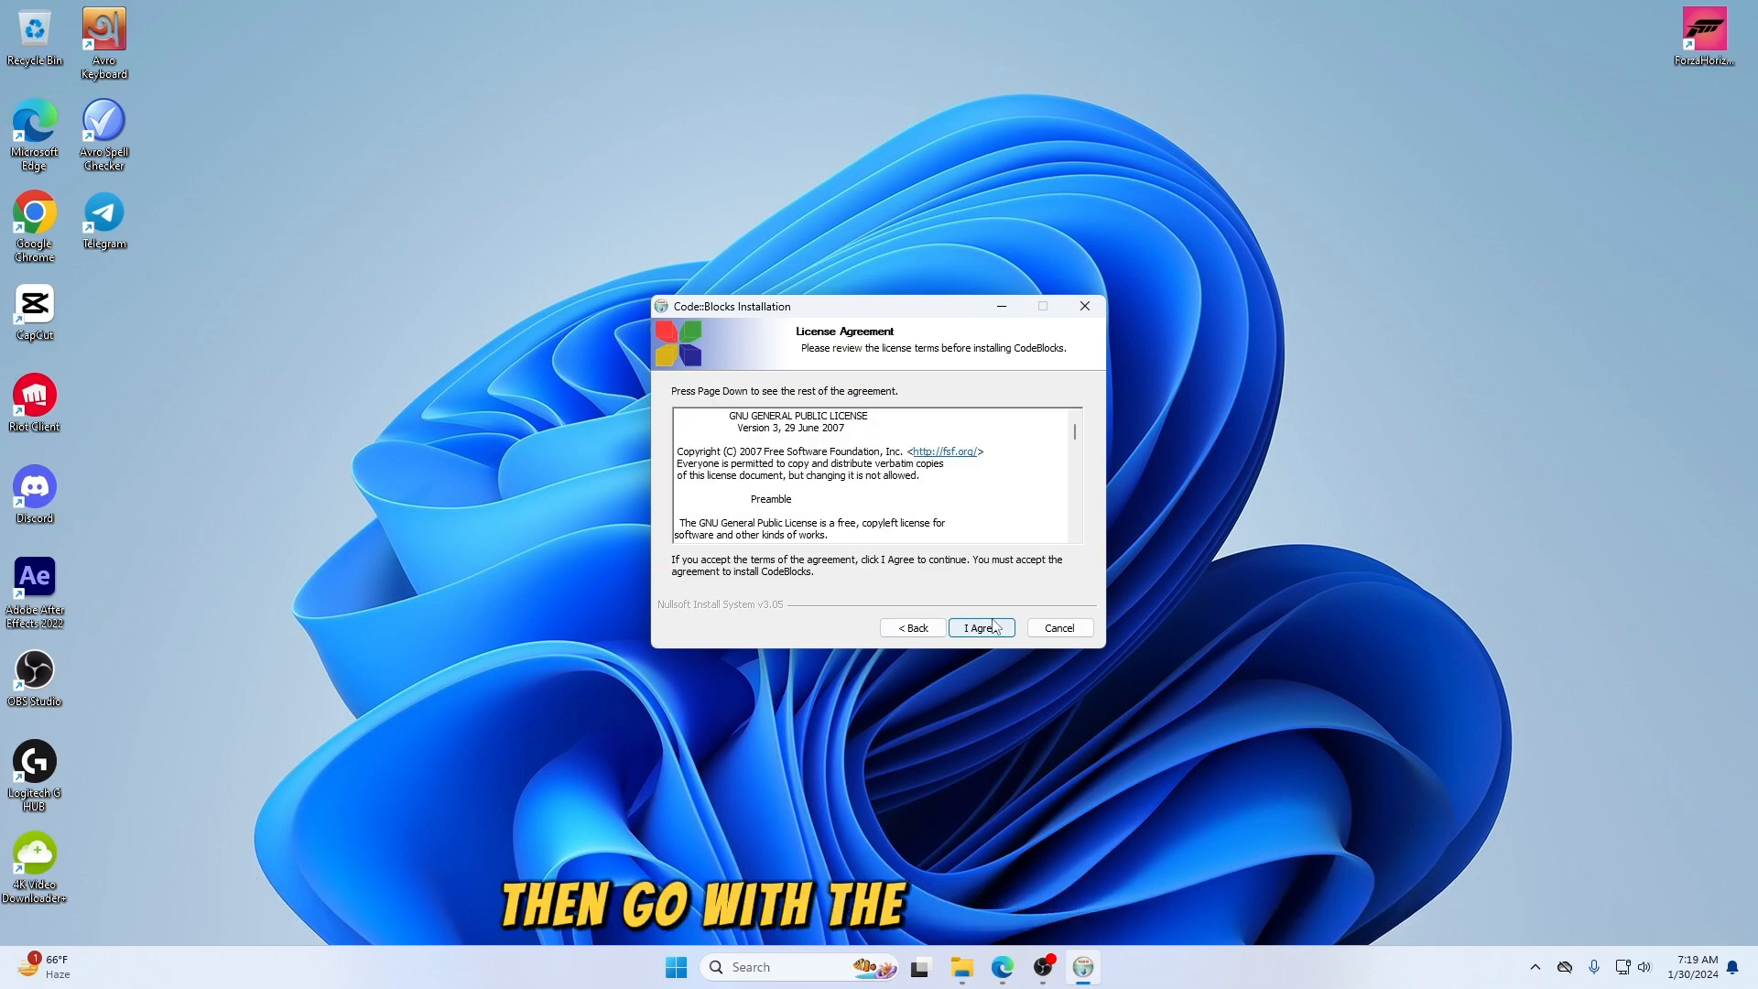
{"action": "left_click", "coordinate": [994, 628]}
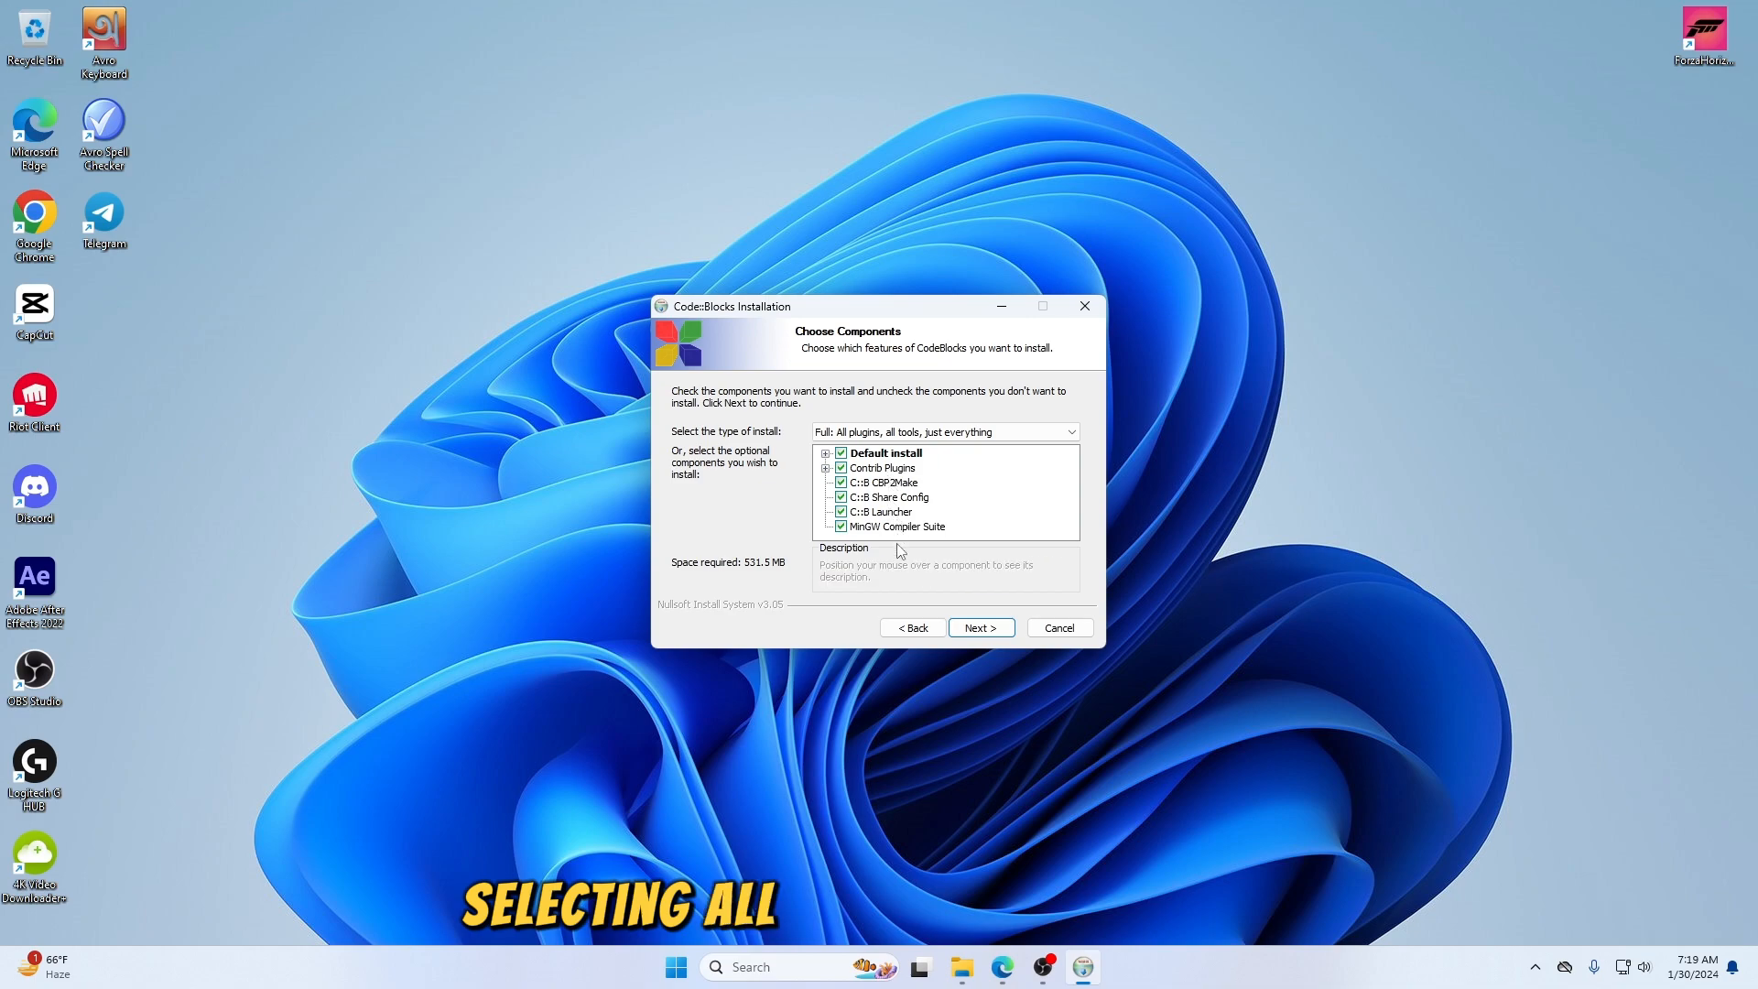
{"action": "left_click", "coordinate": [991, 628]}
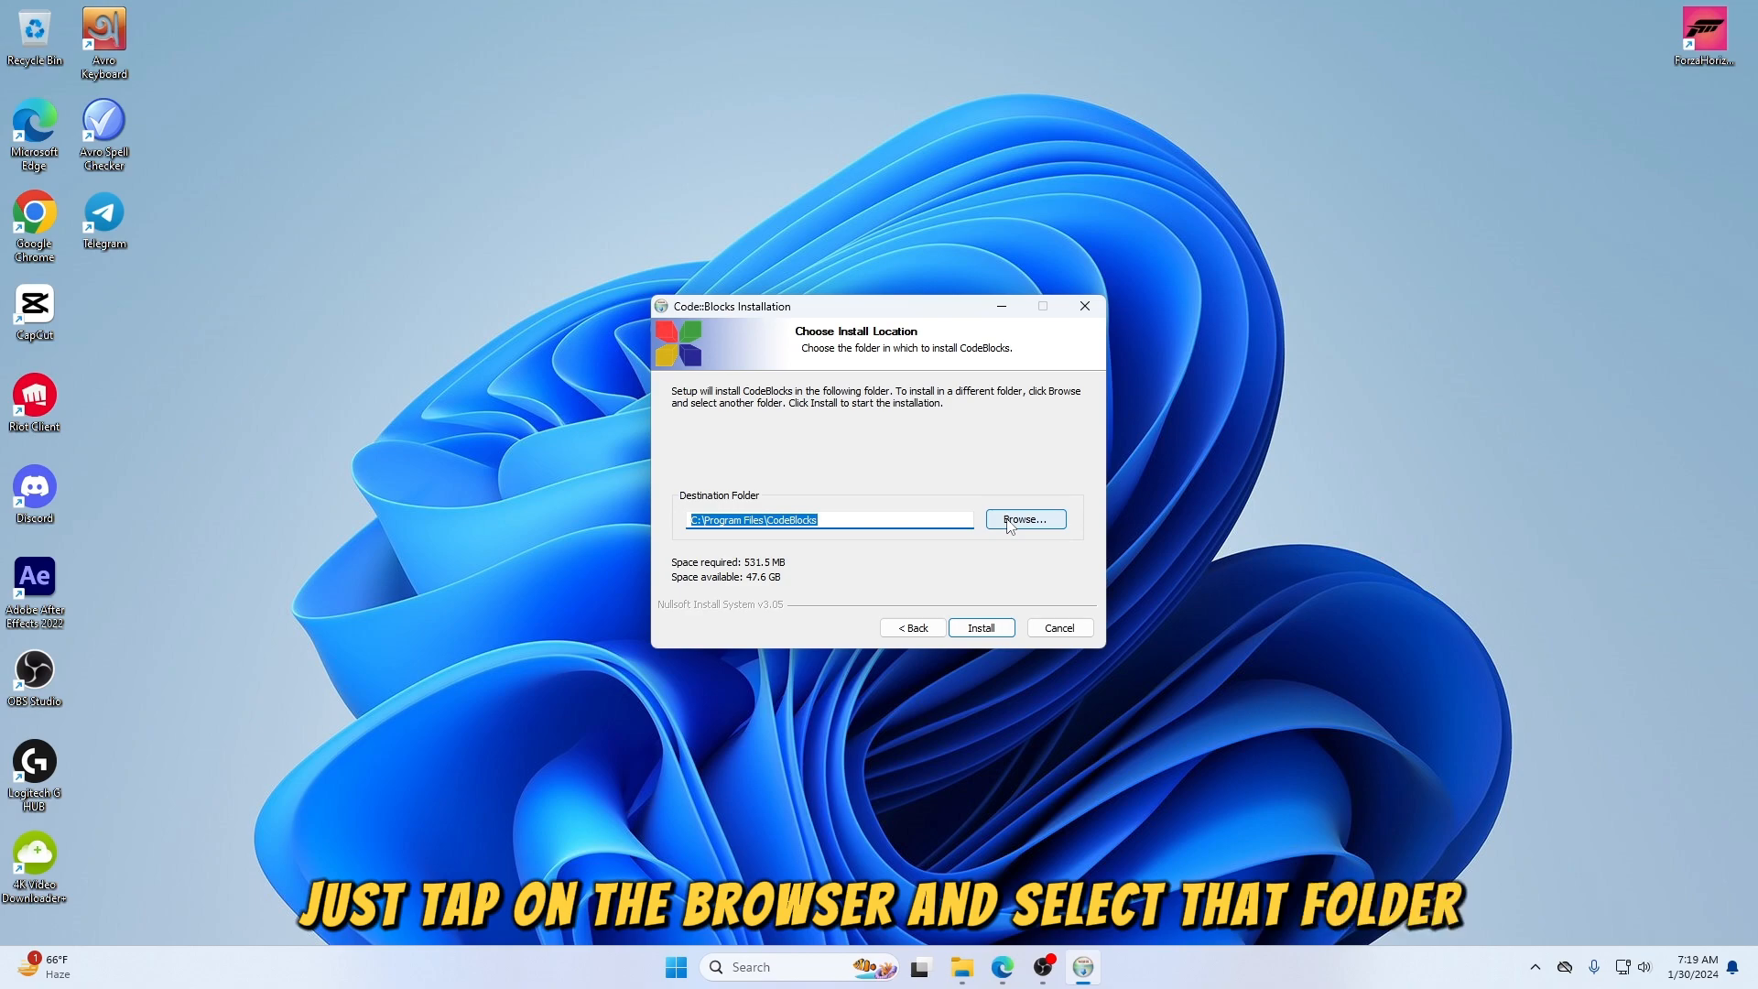
{"action": "left_click", "coordinate": [974, 629]}
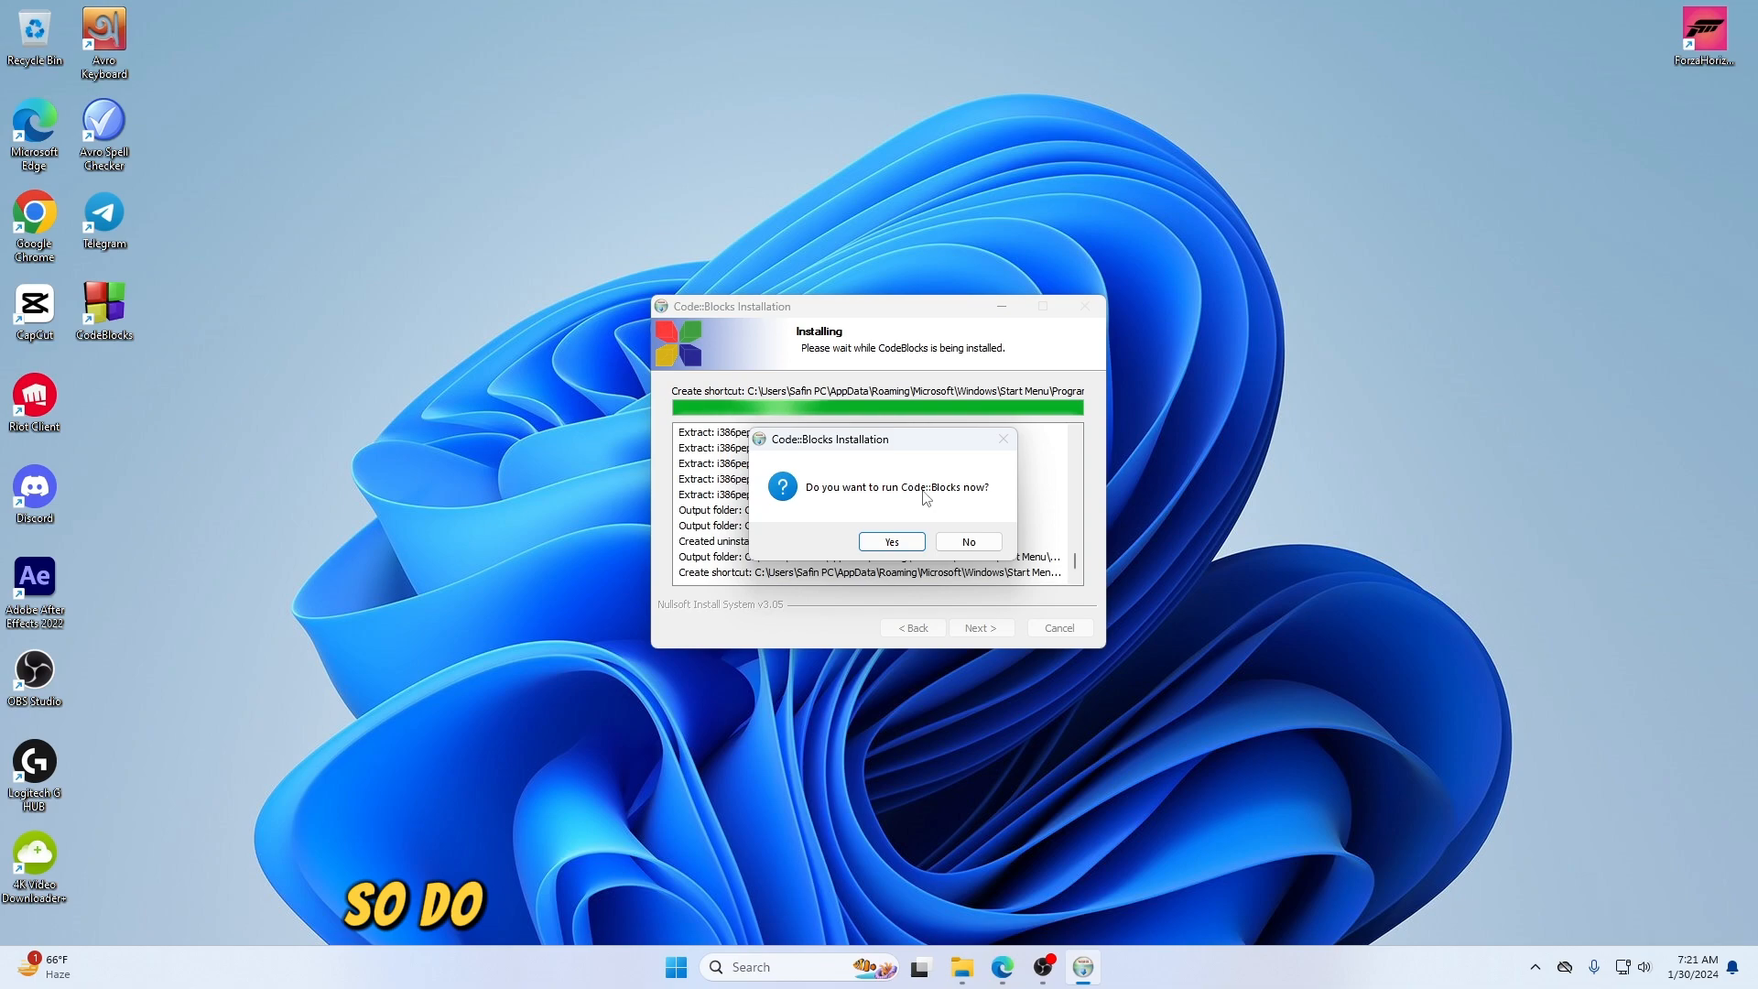
- Agree to run Code::Blocks now and finish the setup wizard
{"action": "left_click", "coordinate": [893, 542]}
{"action": "left_click", "coordinate": [893, 542]}
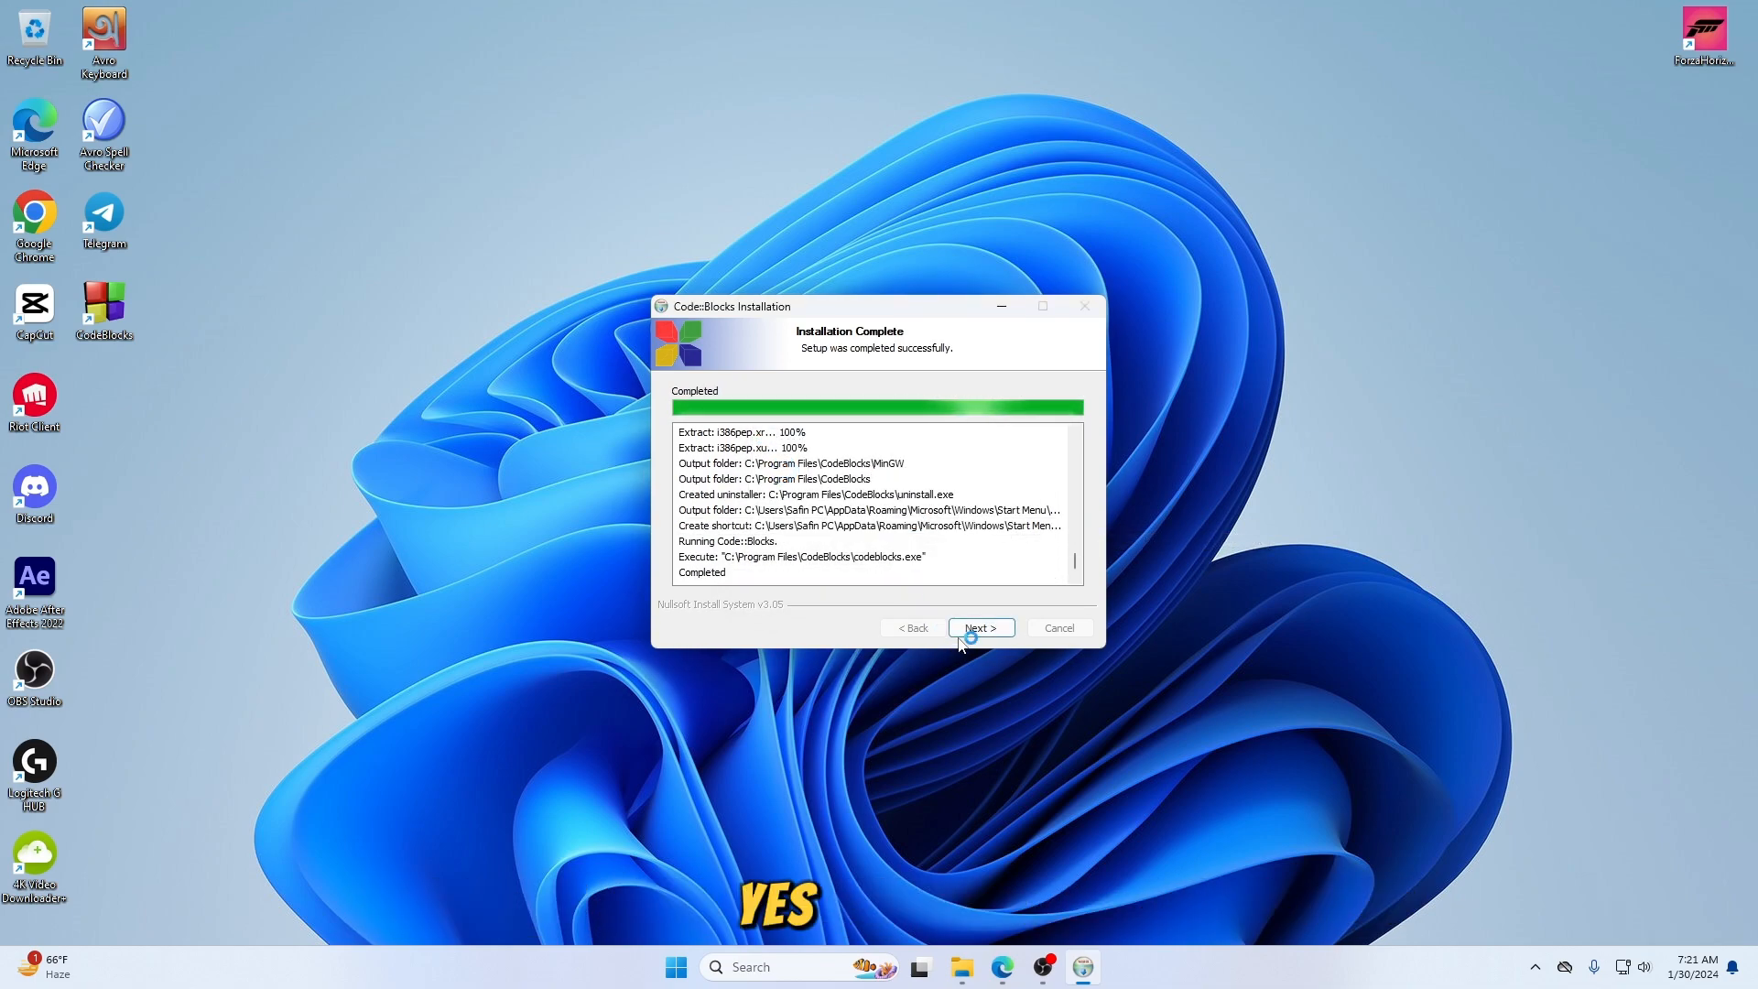
{"action": "left_click", "coordinate": [969, 629]}
{"action": "left_click", "coordinate": [964, 629]}
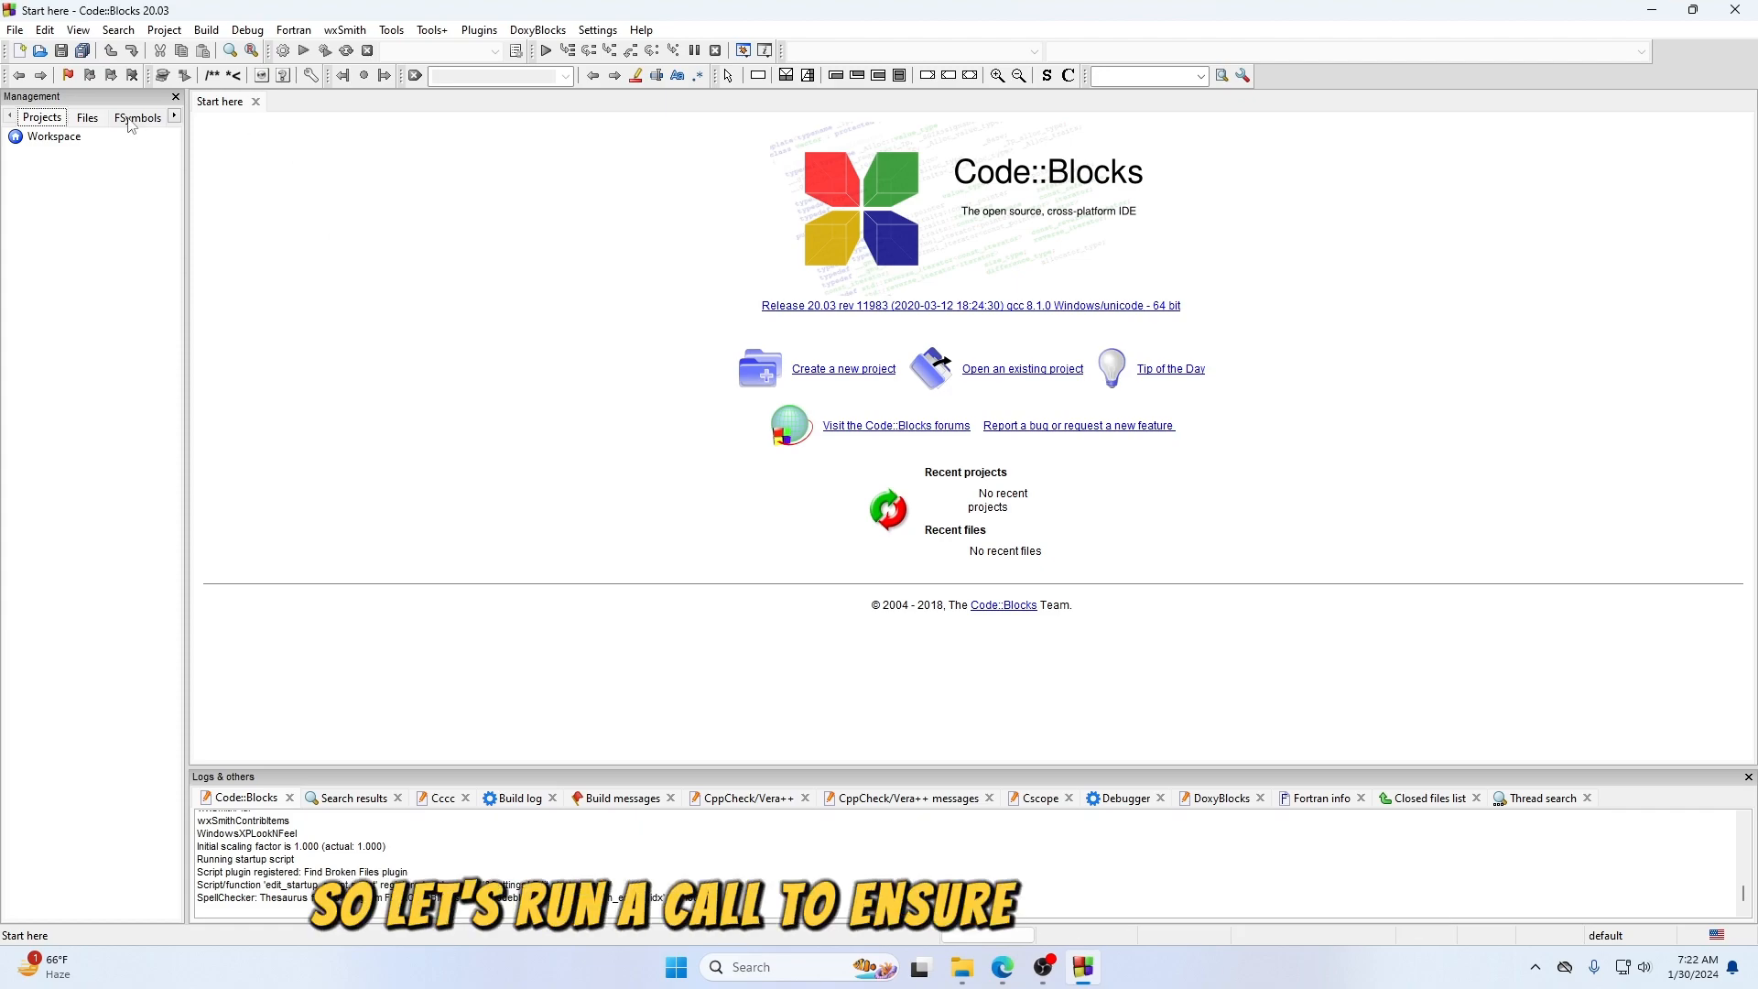
- Create a new empty file in Code::Blocks
{"action": "left_click", "coordinate": [19, 34]}
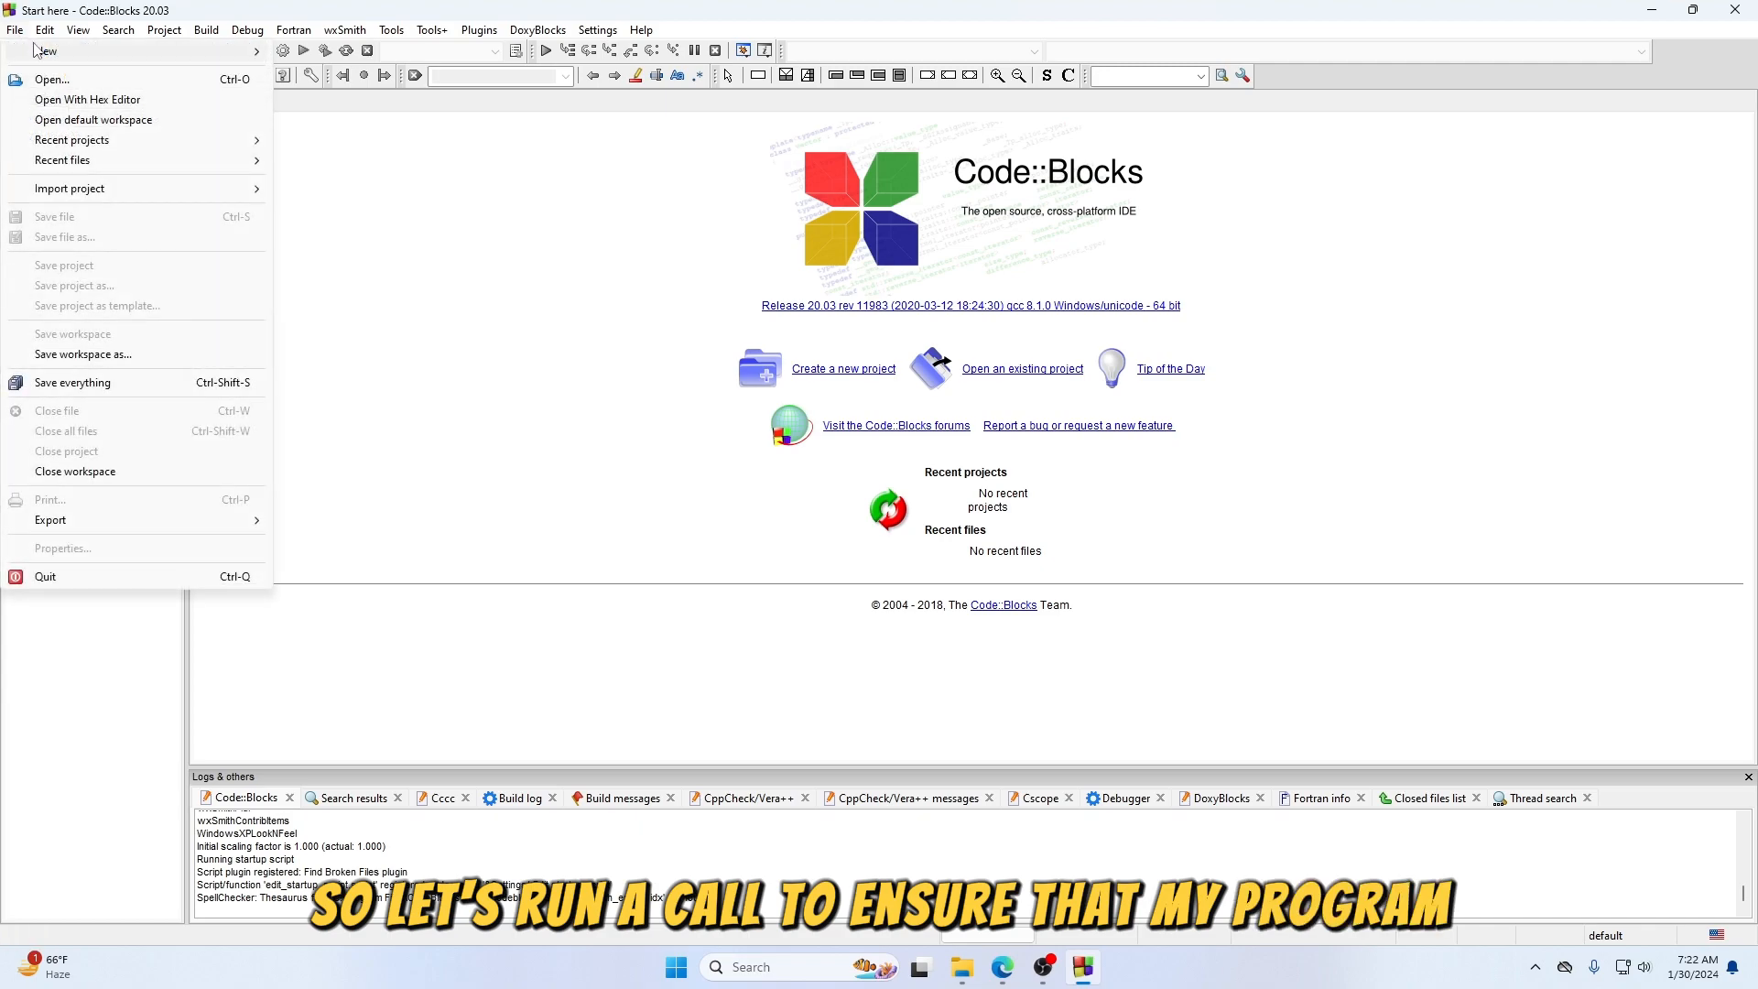
{"action": "mouse_move", "coordinate": [252, 54]}
{"action": "mouse_move", "coordinate": [245, 61]}
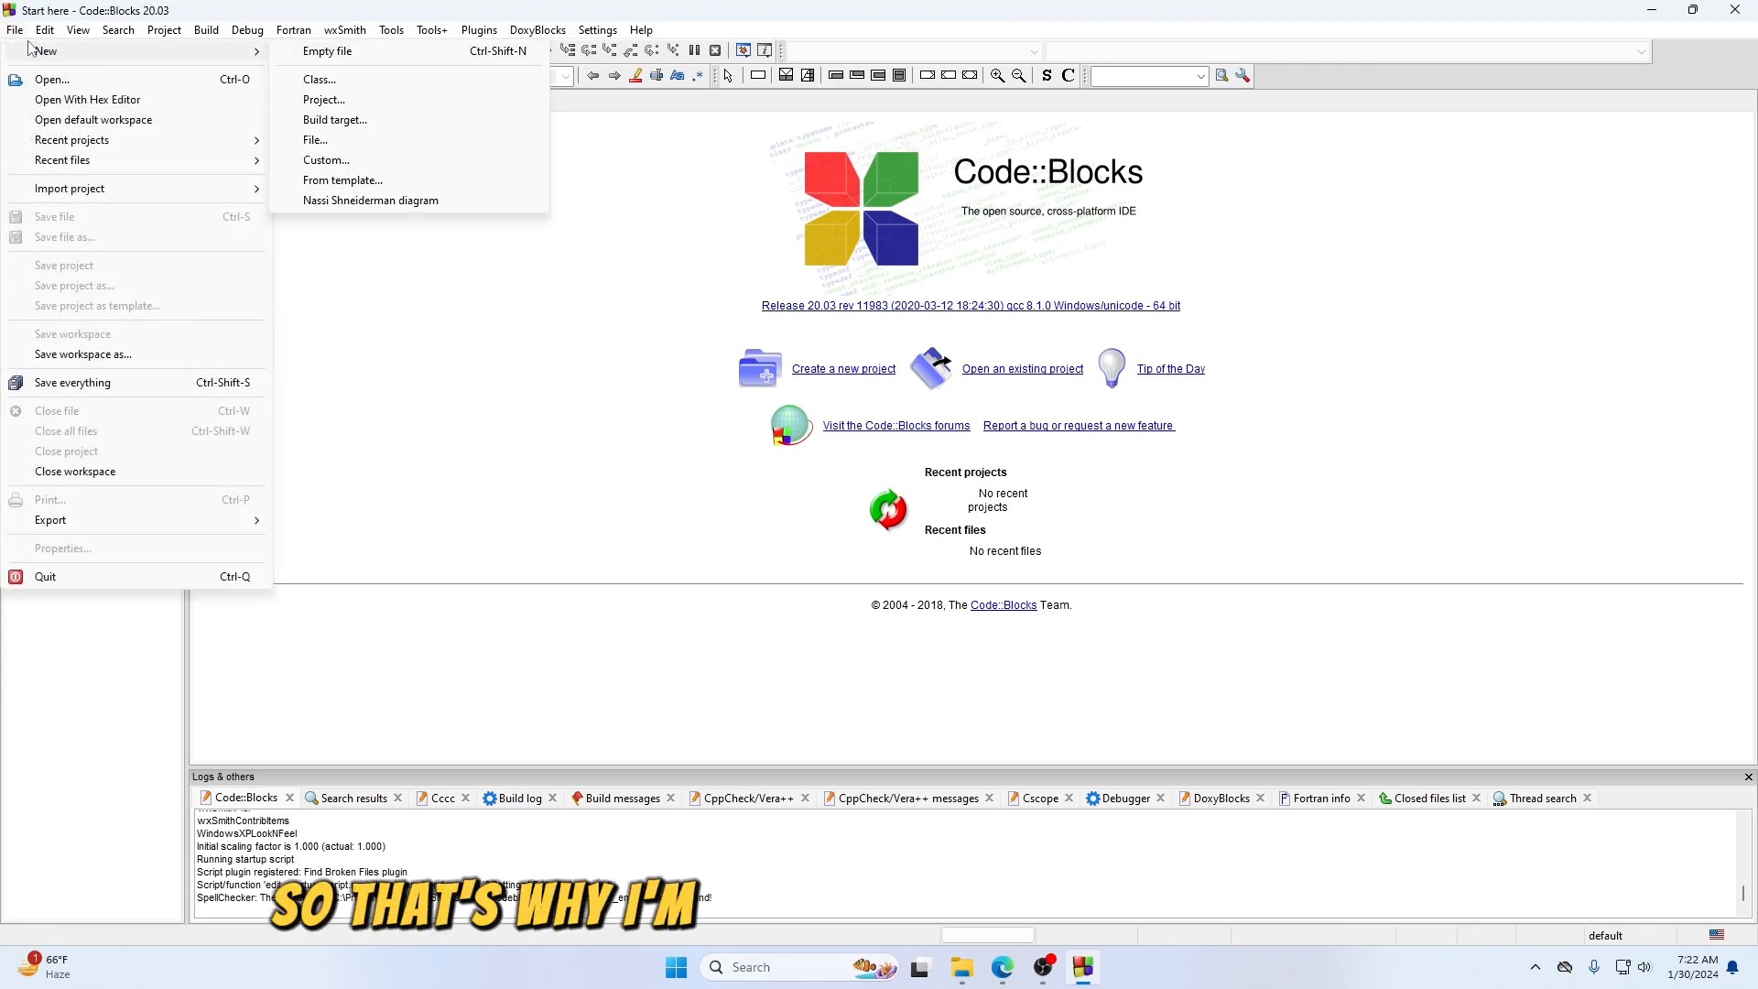
{"action": "mouse_move", "coordinate": [37, 53]}
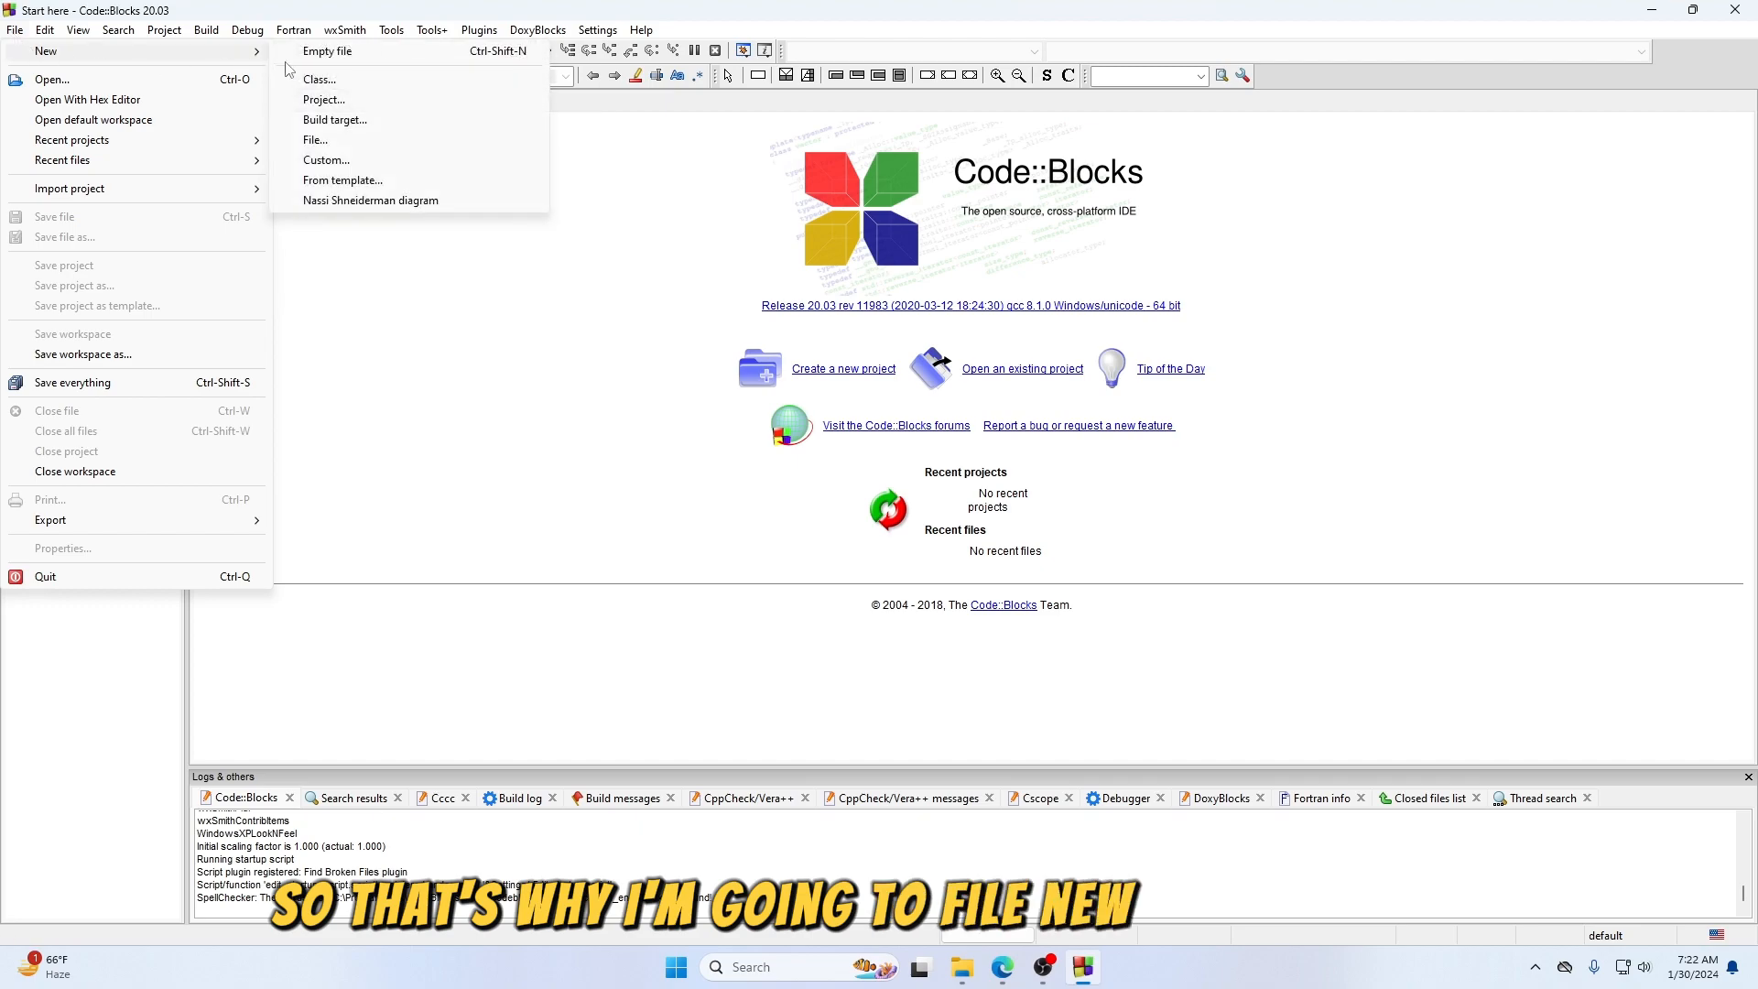
{"action": "left_click", "coordinate": [322, 52]}
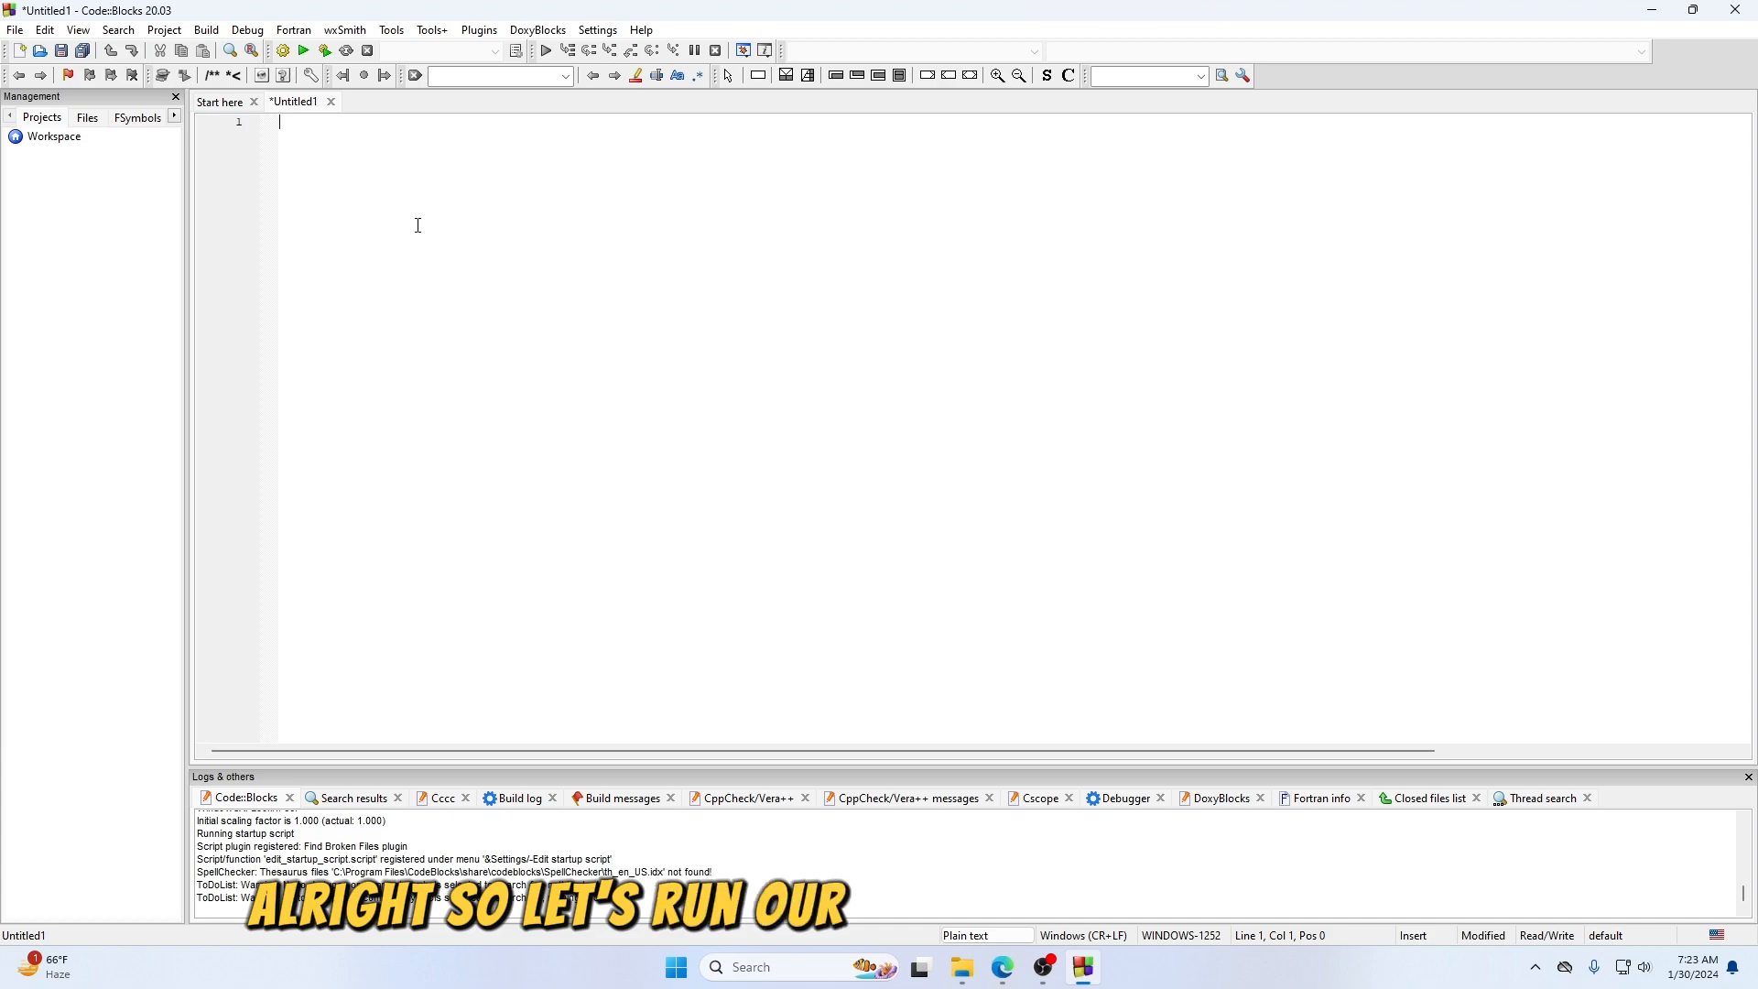
- Write a C++ program that includes iostream, uses namespace std and prints "Thanks for watching!" with cout in main
{"action": "type", "text": "#incldu"}
{"action": "type", "text": "using namespace std;"}
{"action": "key", "text": "Return"}
{"action": "key", "text": "Return"}
{"action": "type", "text": "int  main(){"}
{"action": "key", "text": "Return"}
{"action": "type", "text": "cout<<\"Thanks for watching!\";"}
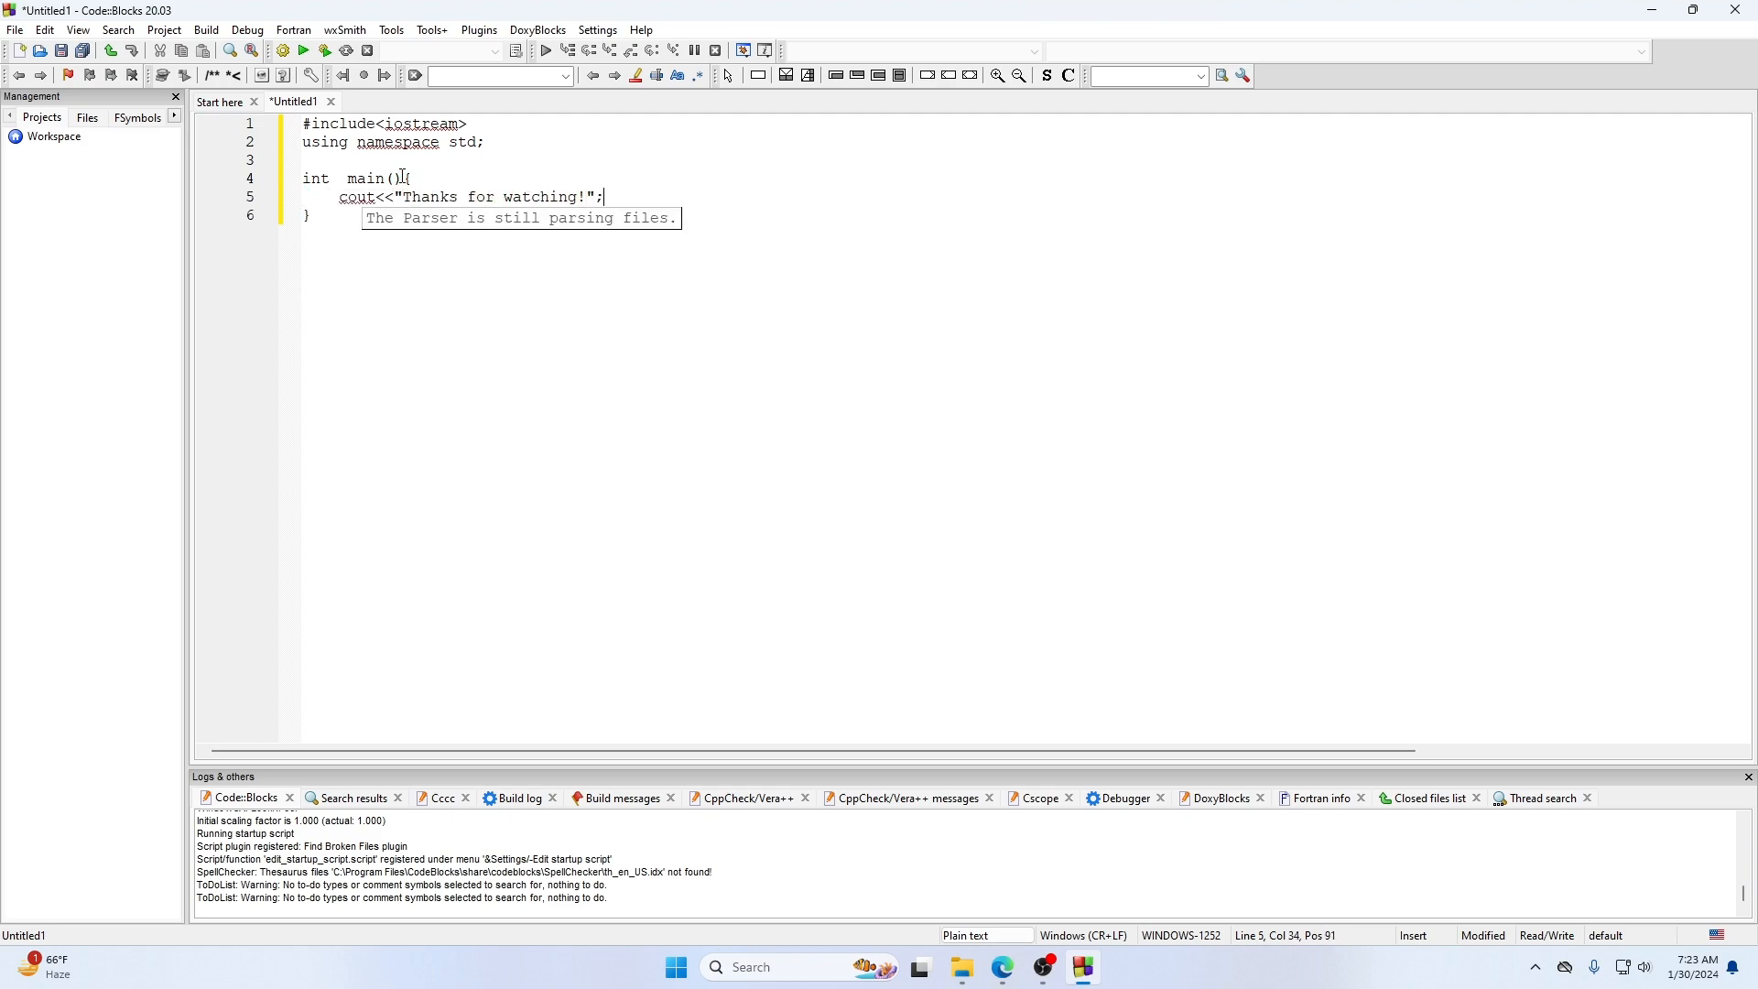
{"action": "left_click", "coordinate": [332, 229]}
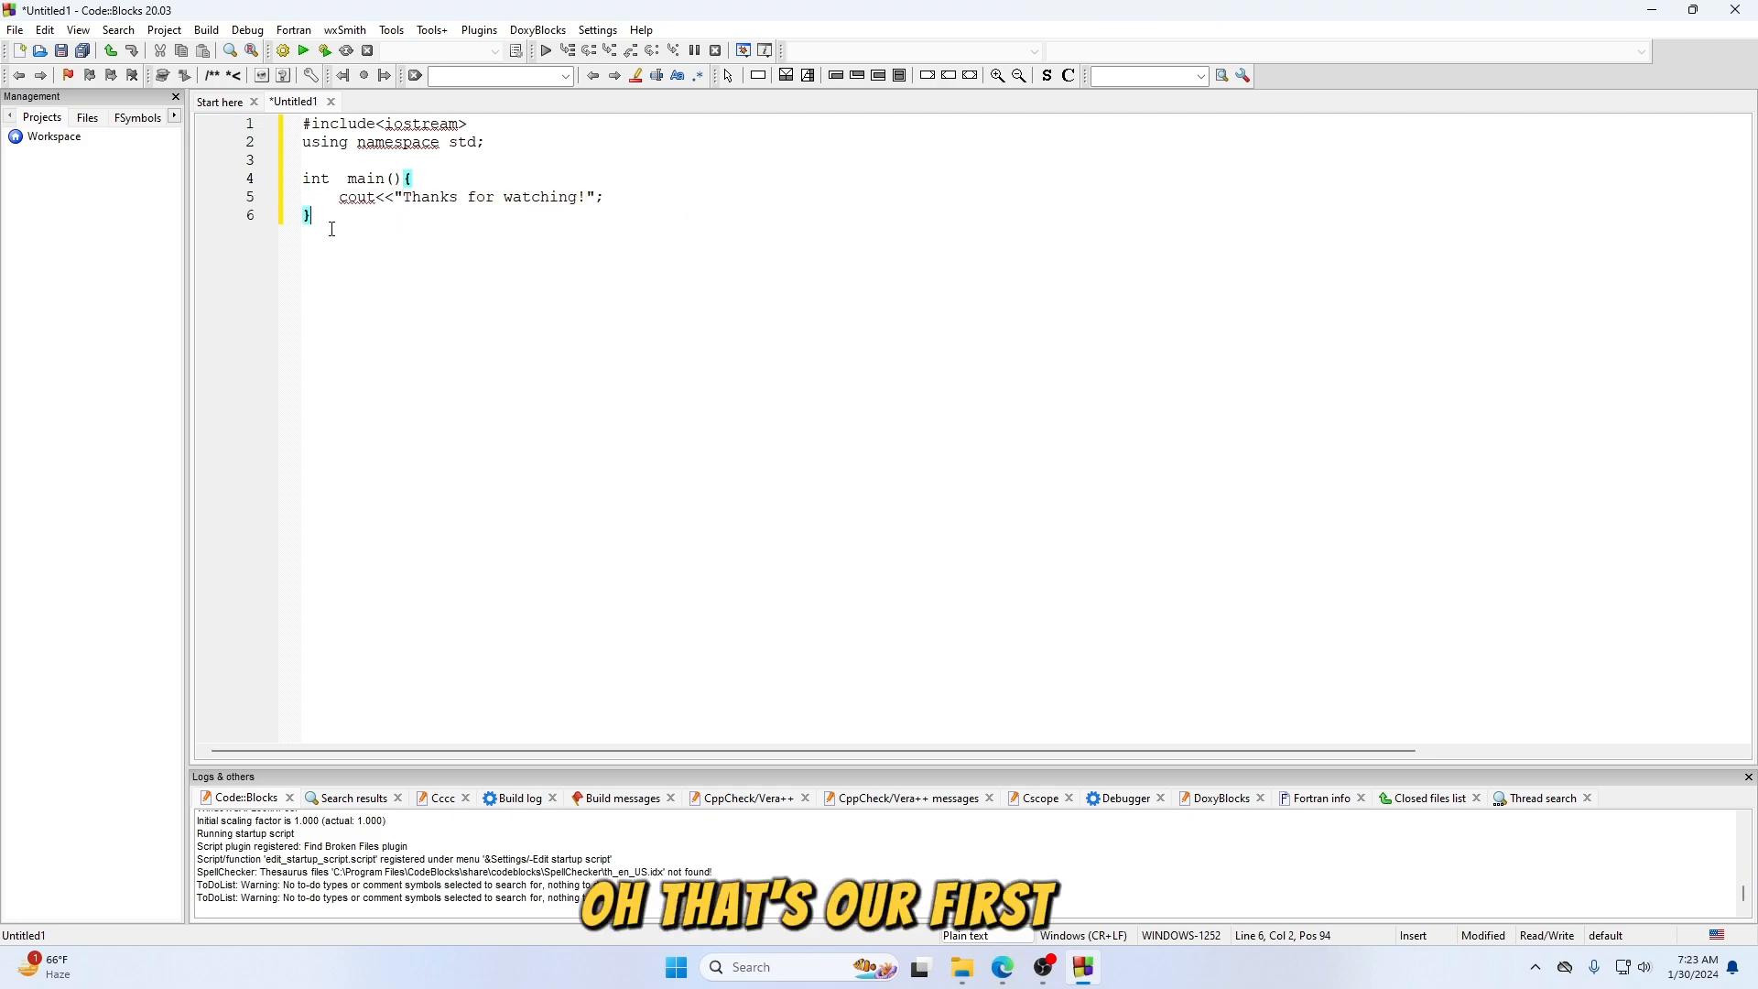
- Start a build and run of the new code, saving the file as firstcode.cpp in the bin folder
{"action": "left_click", "coordinate": [327, 51]}
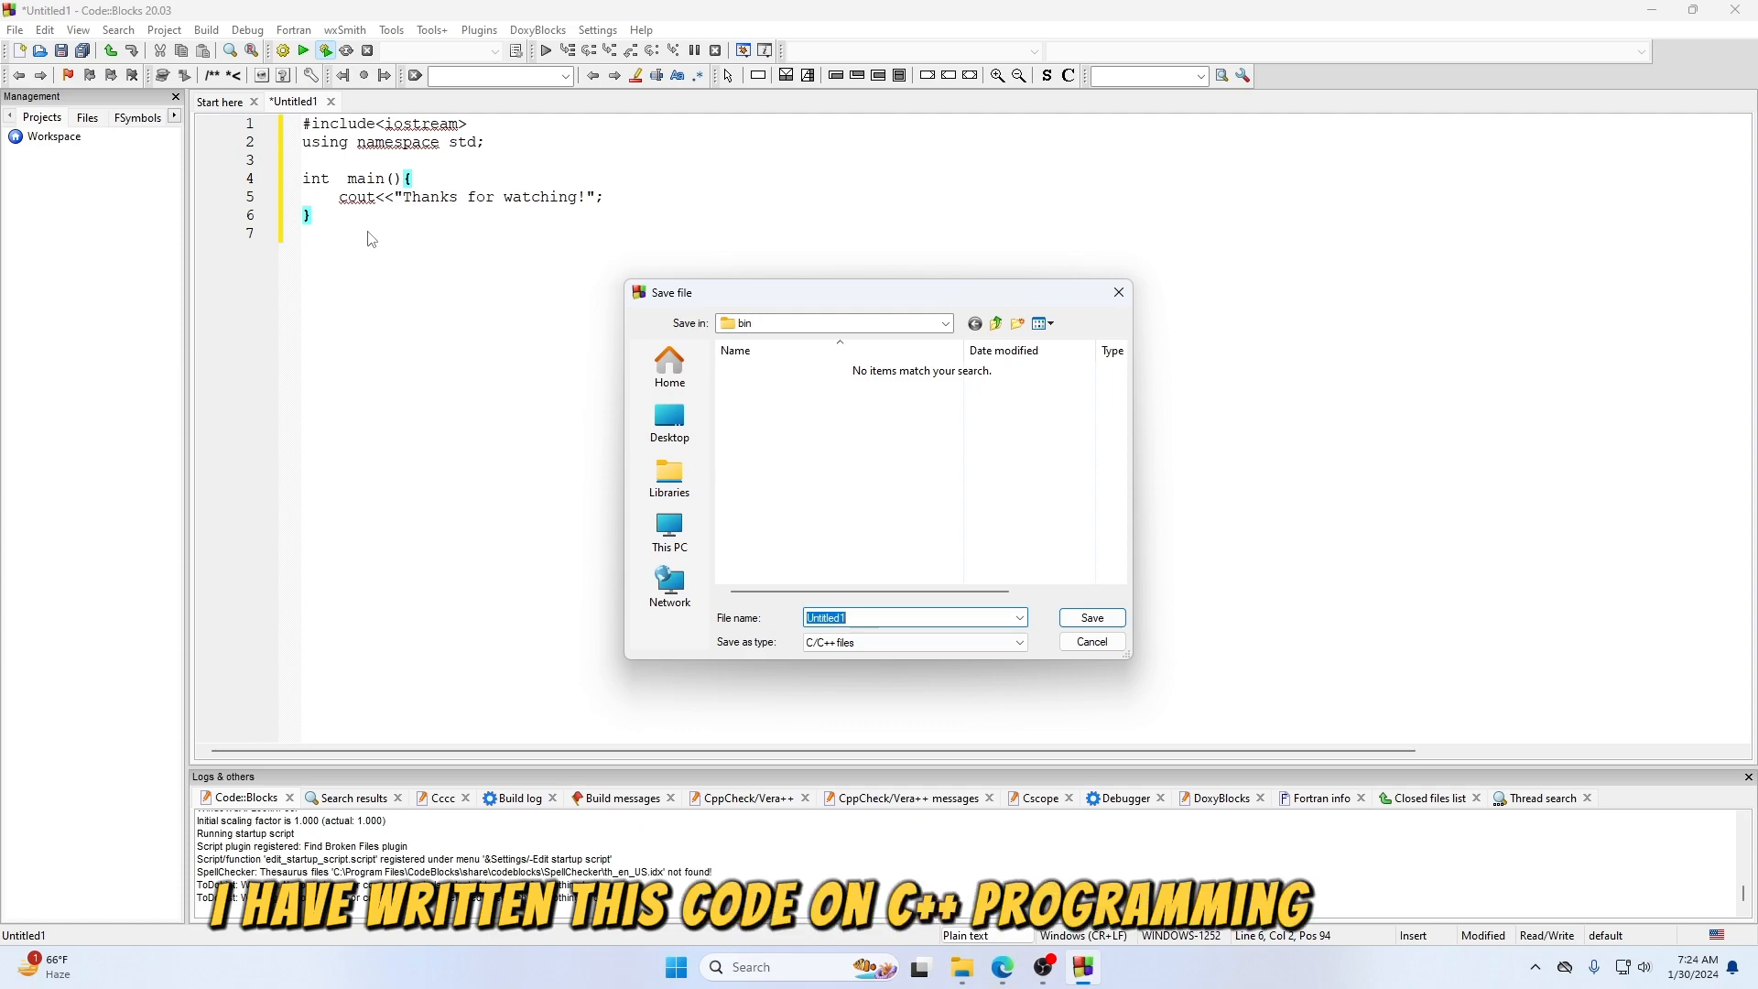
{"action": "double_click", "coordinate": [868, 614]}
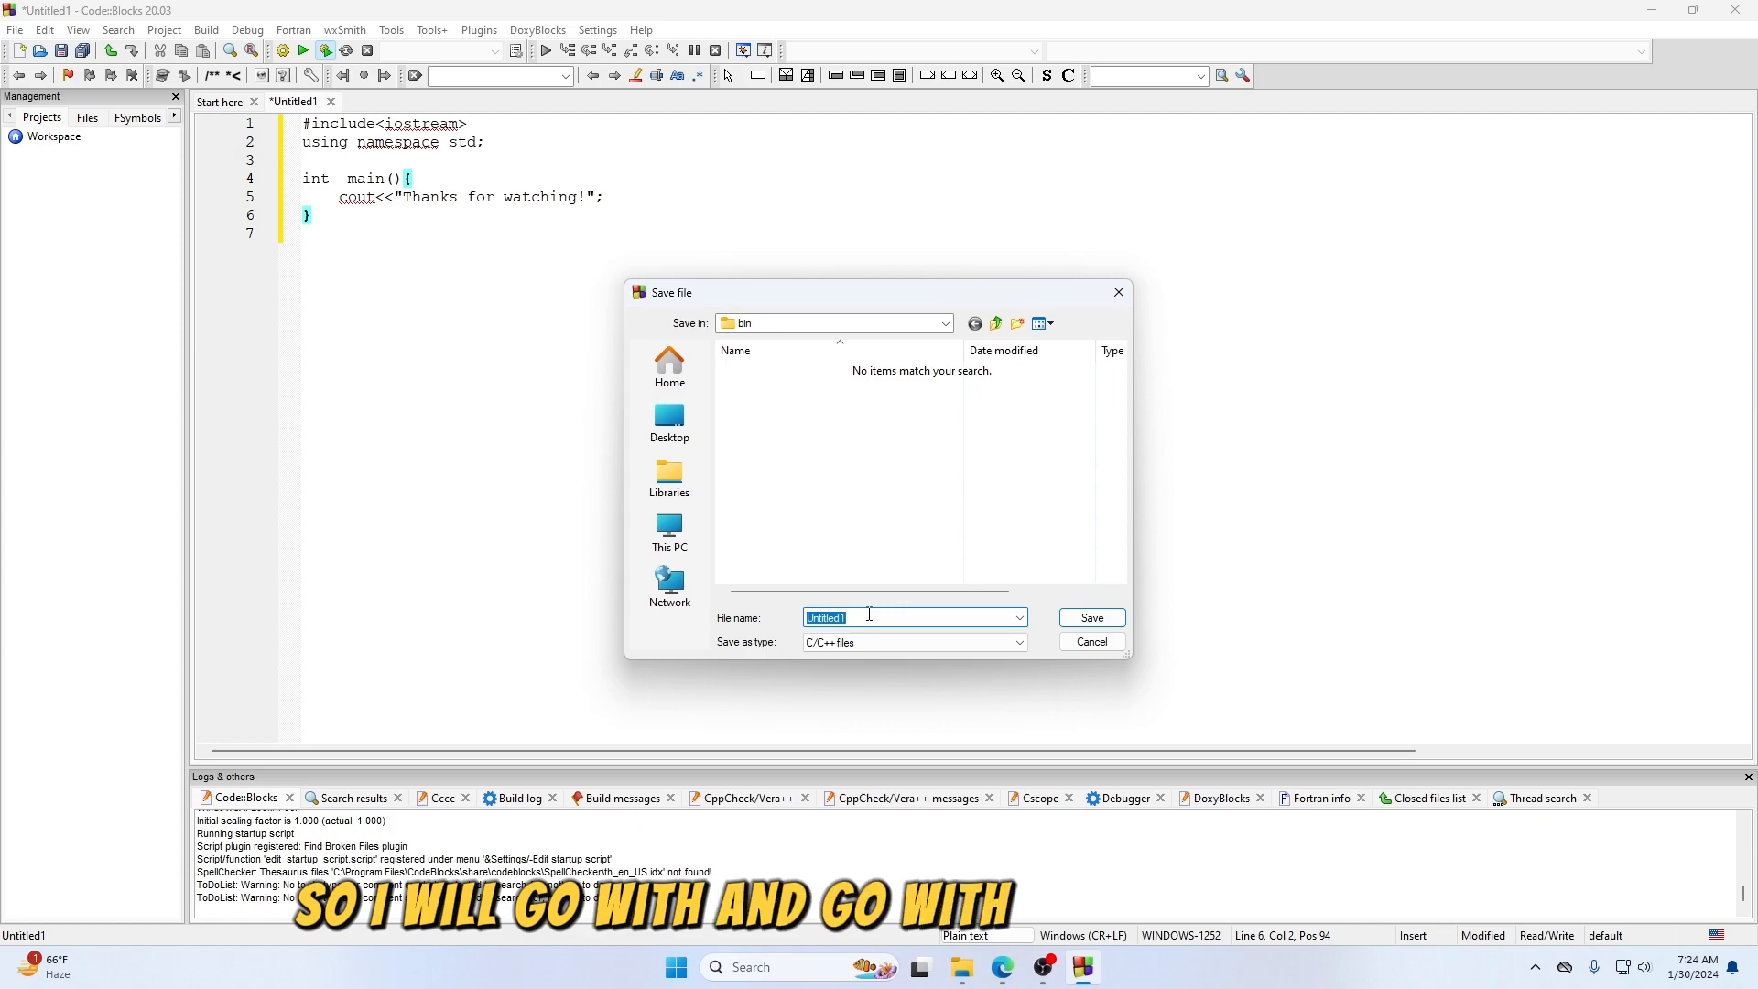
{"action": "type", "text": "firstcode"}
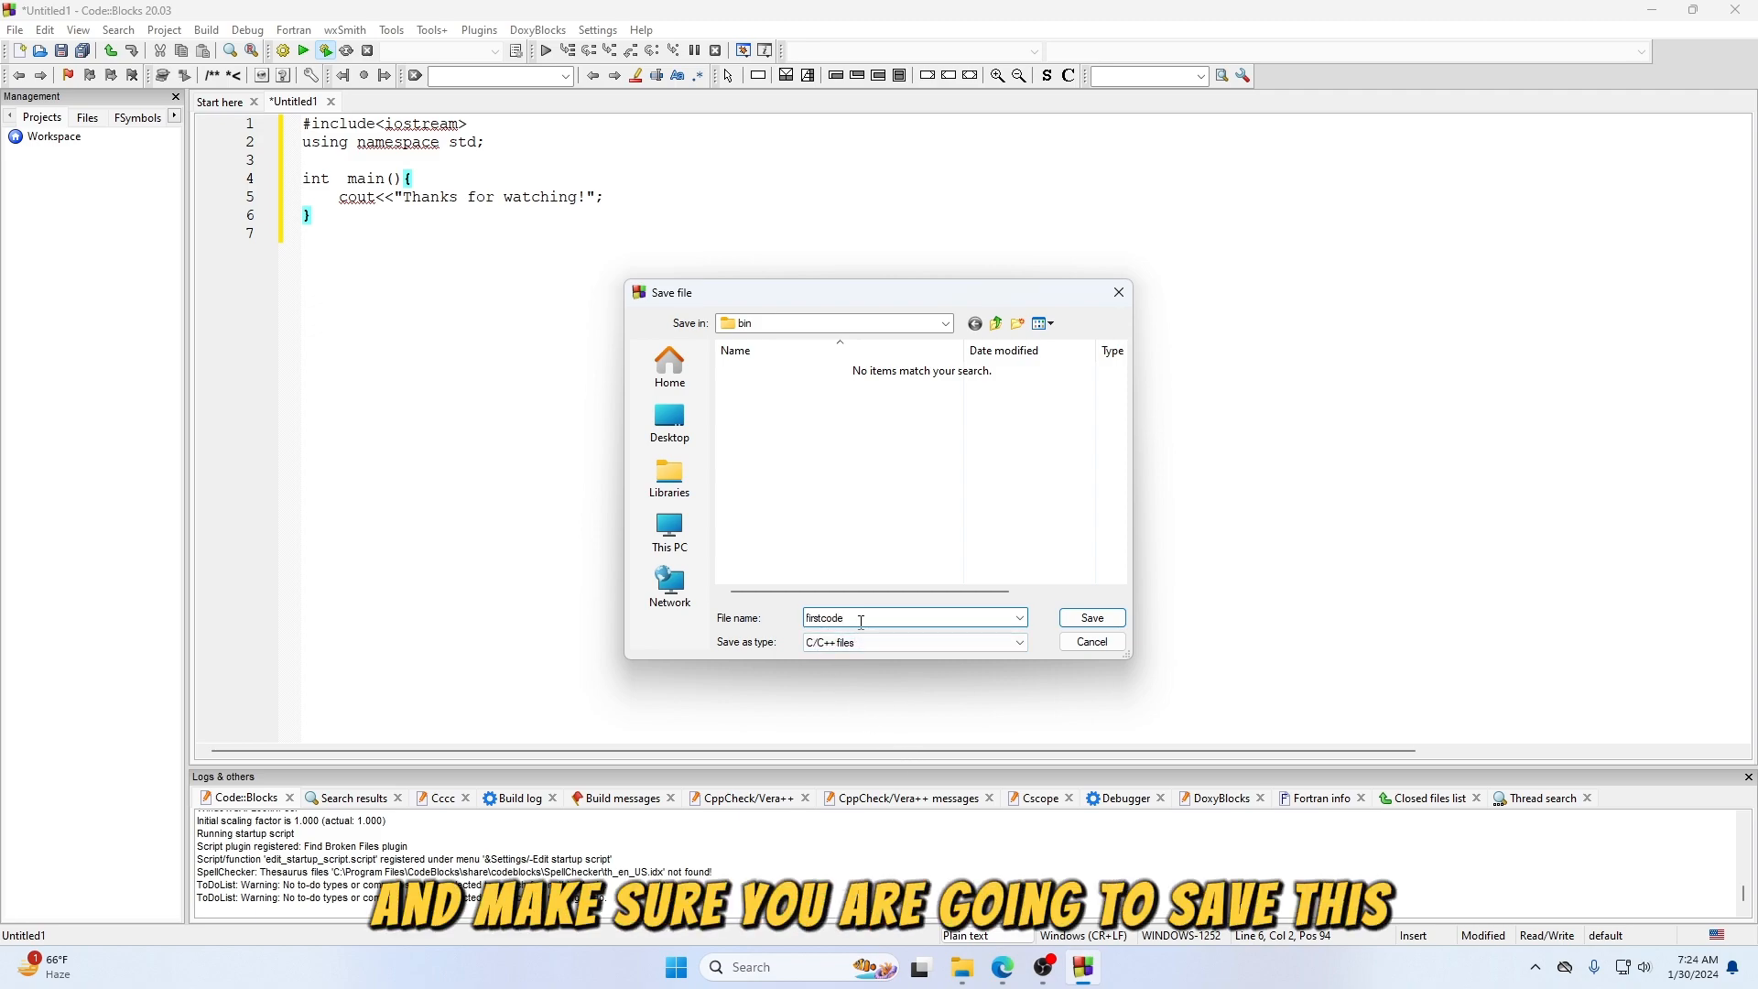
{"action": "type", "text": "."}
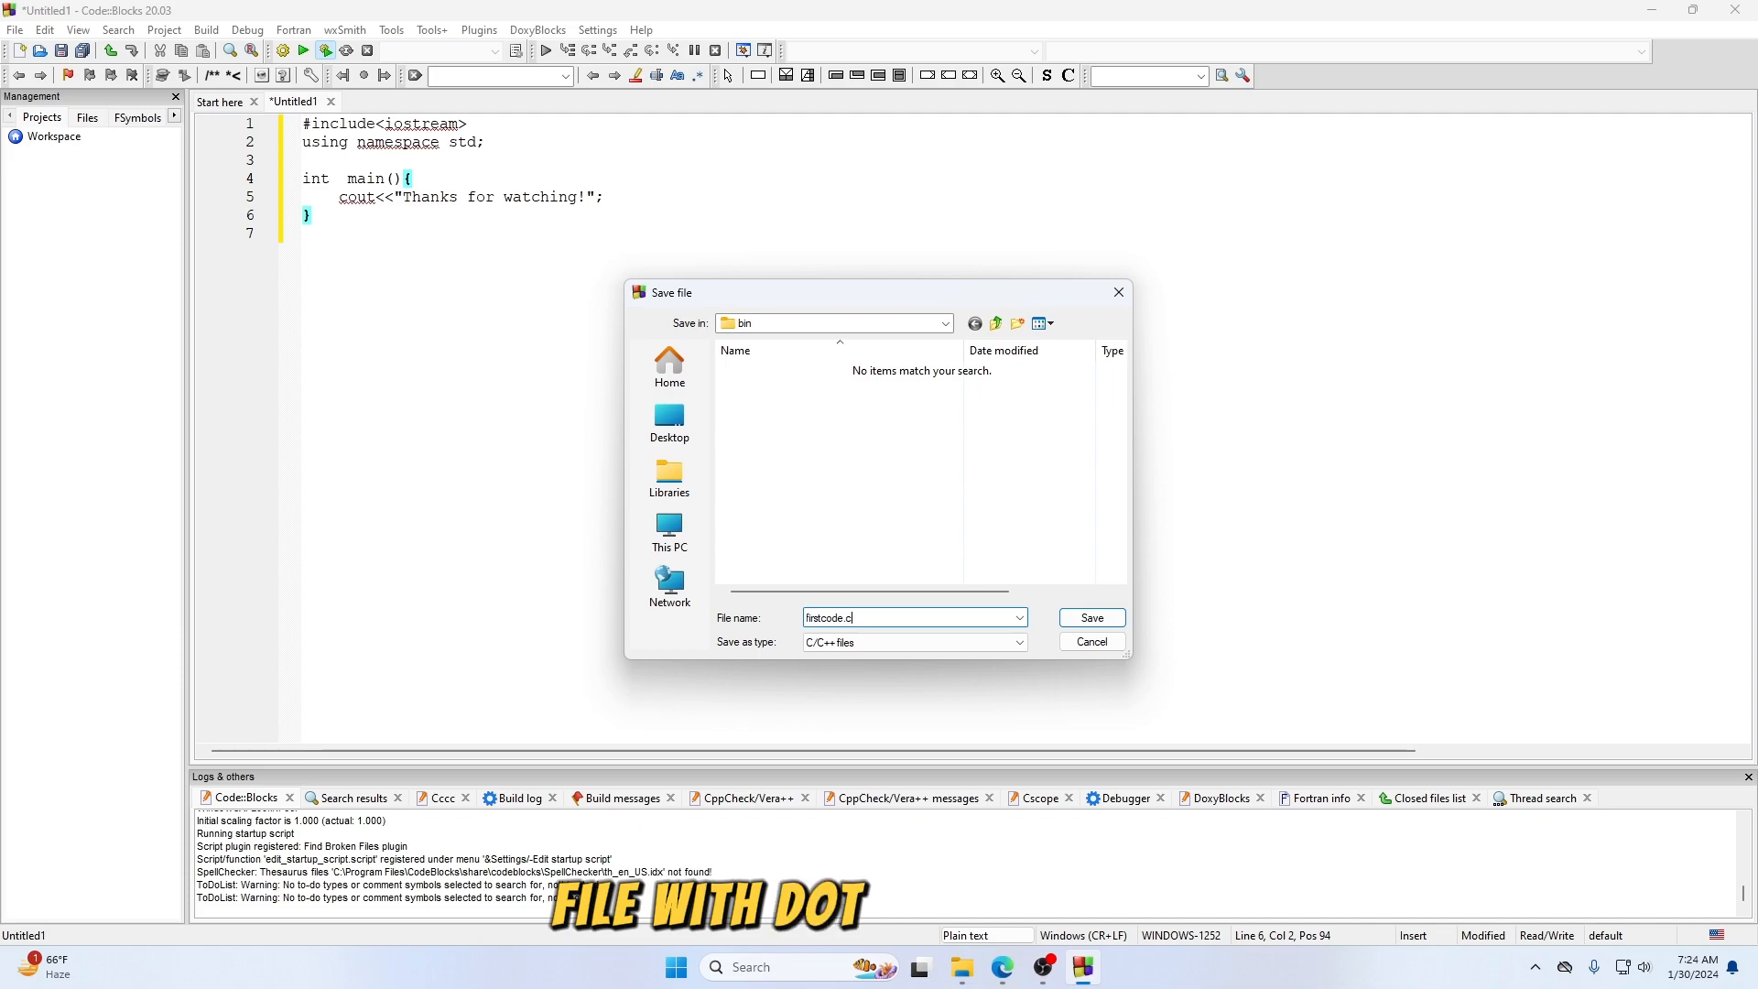
{"action": "type", "text": "c"}
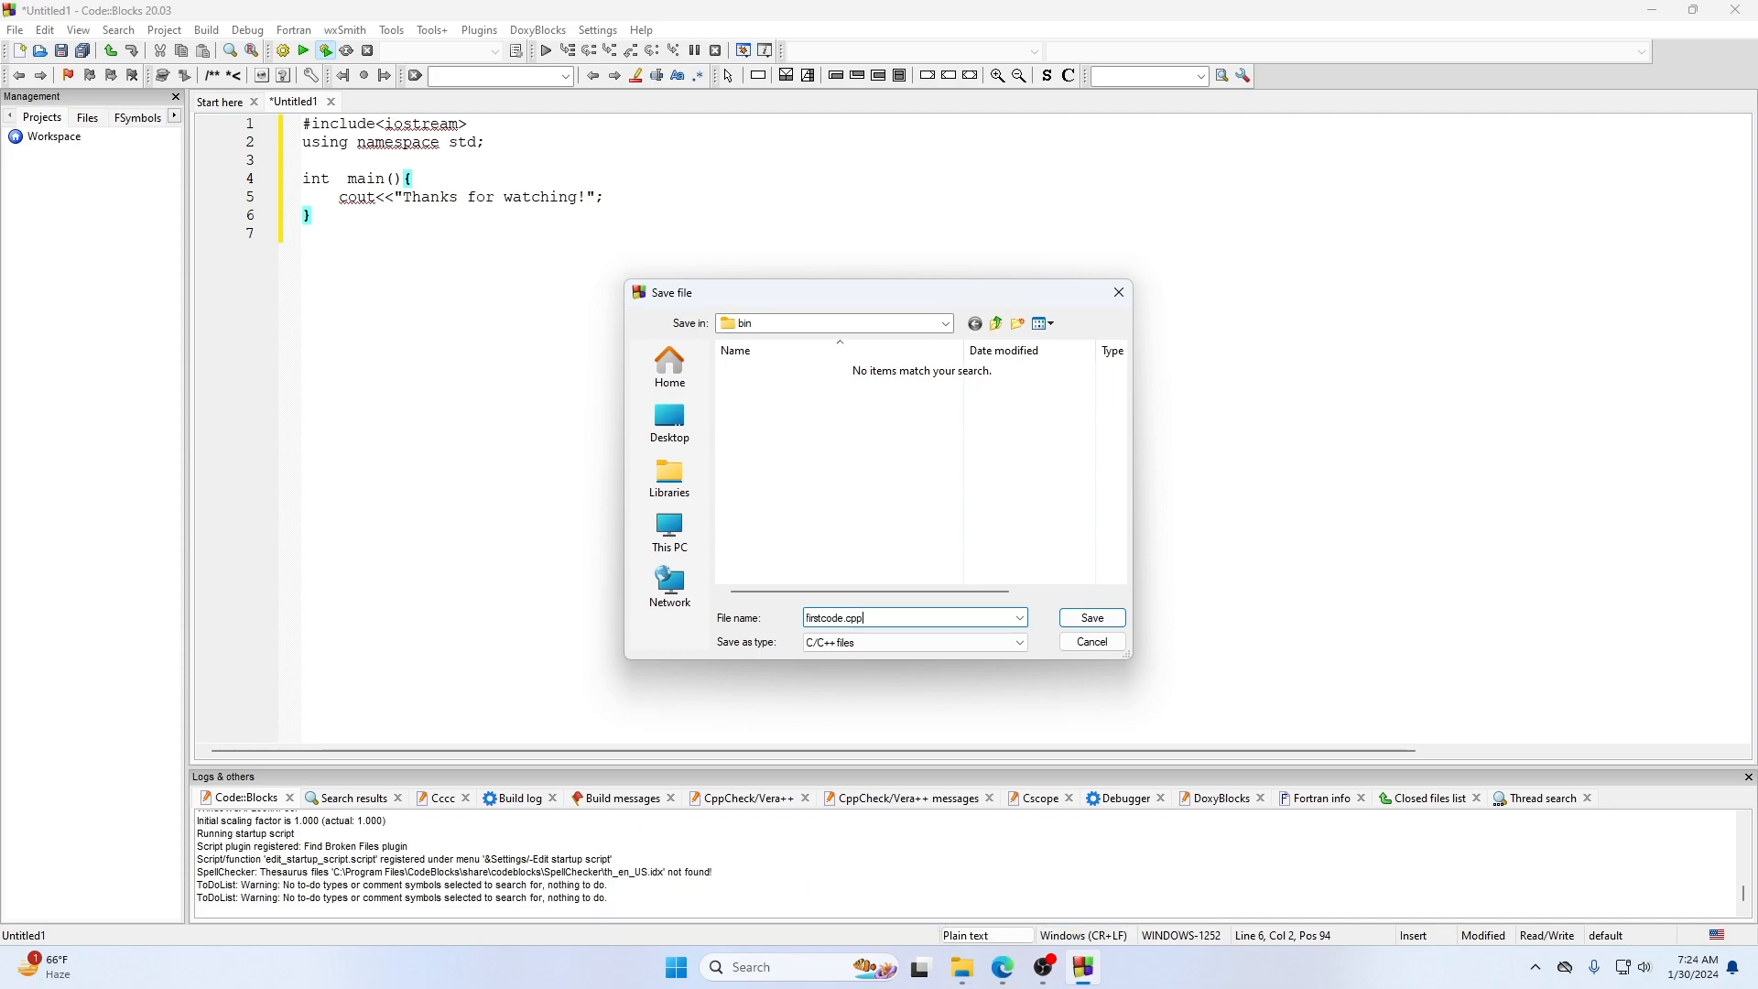
{"action": "type", "text": "pp"}
{"action": "left_click", "coordinate": [1090, 620]}
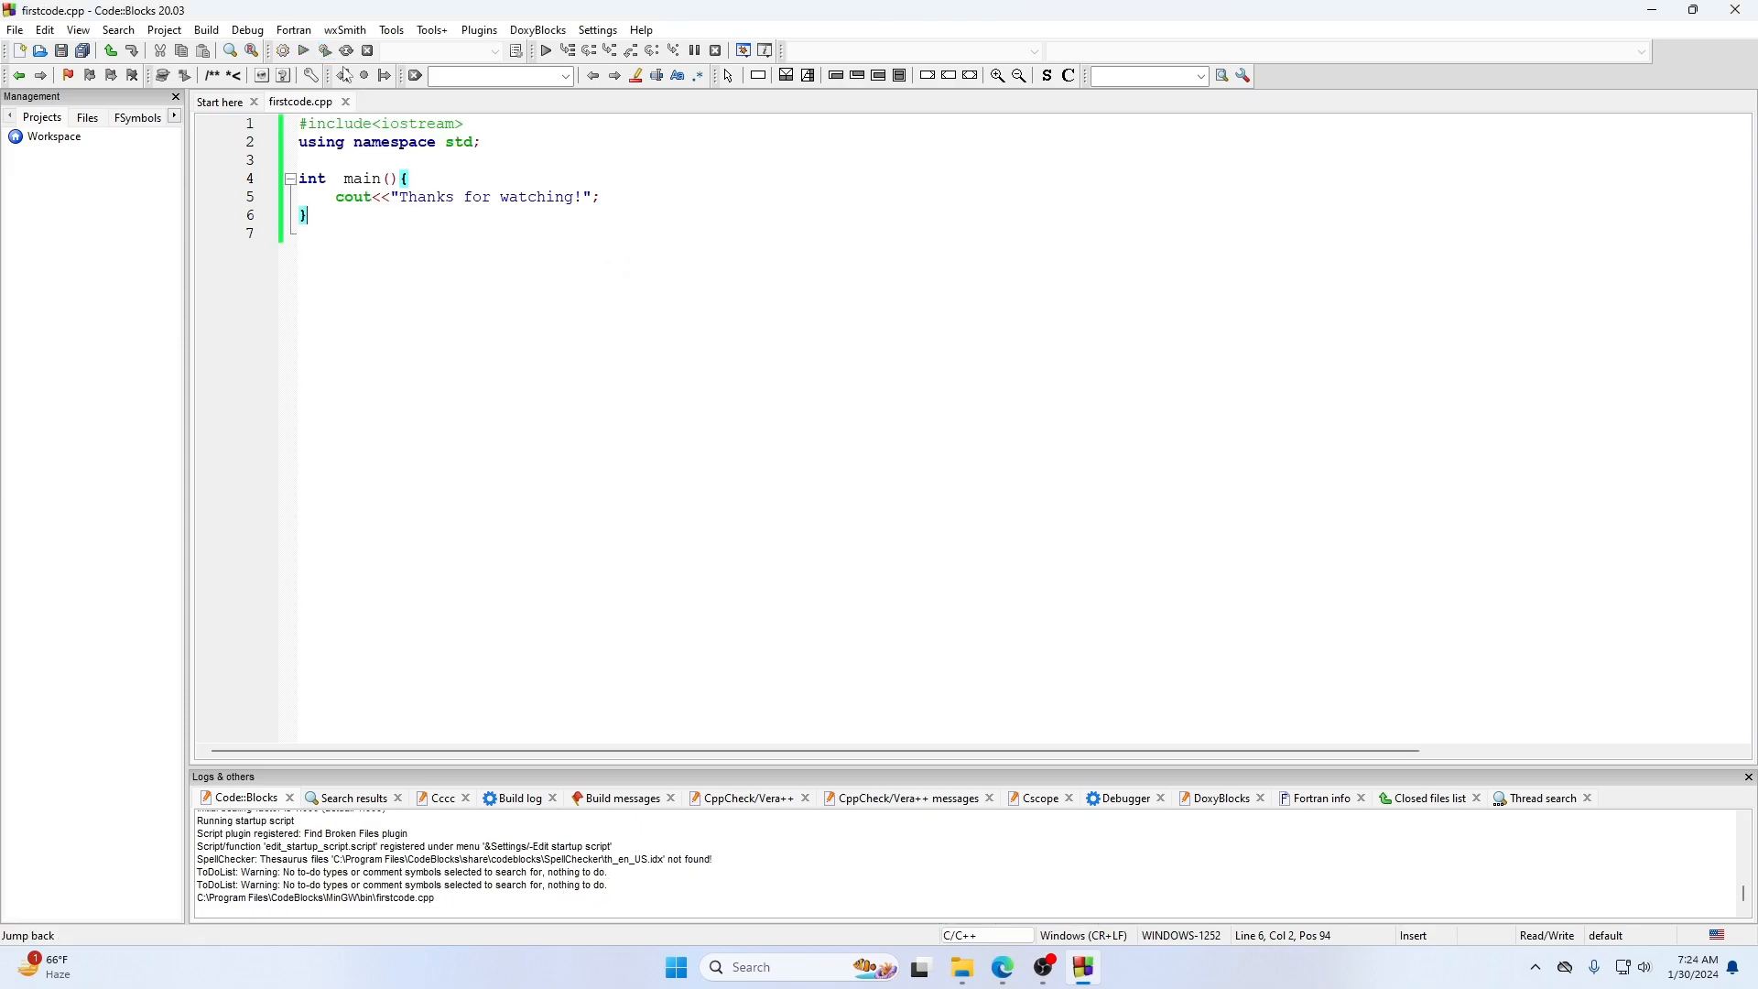
- Build and run firstcode.cpp, and move the console window clear of the code to view its output
{"action": "left_click", "coordinate": [325, 50]}
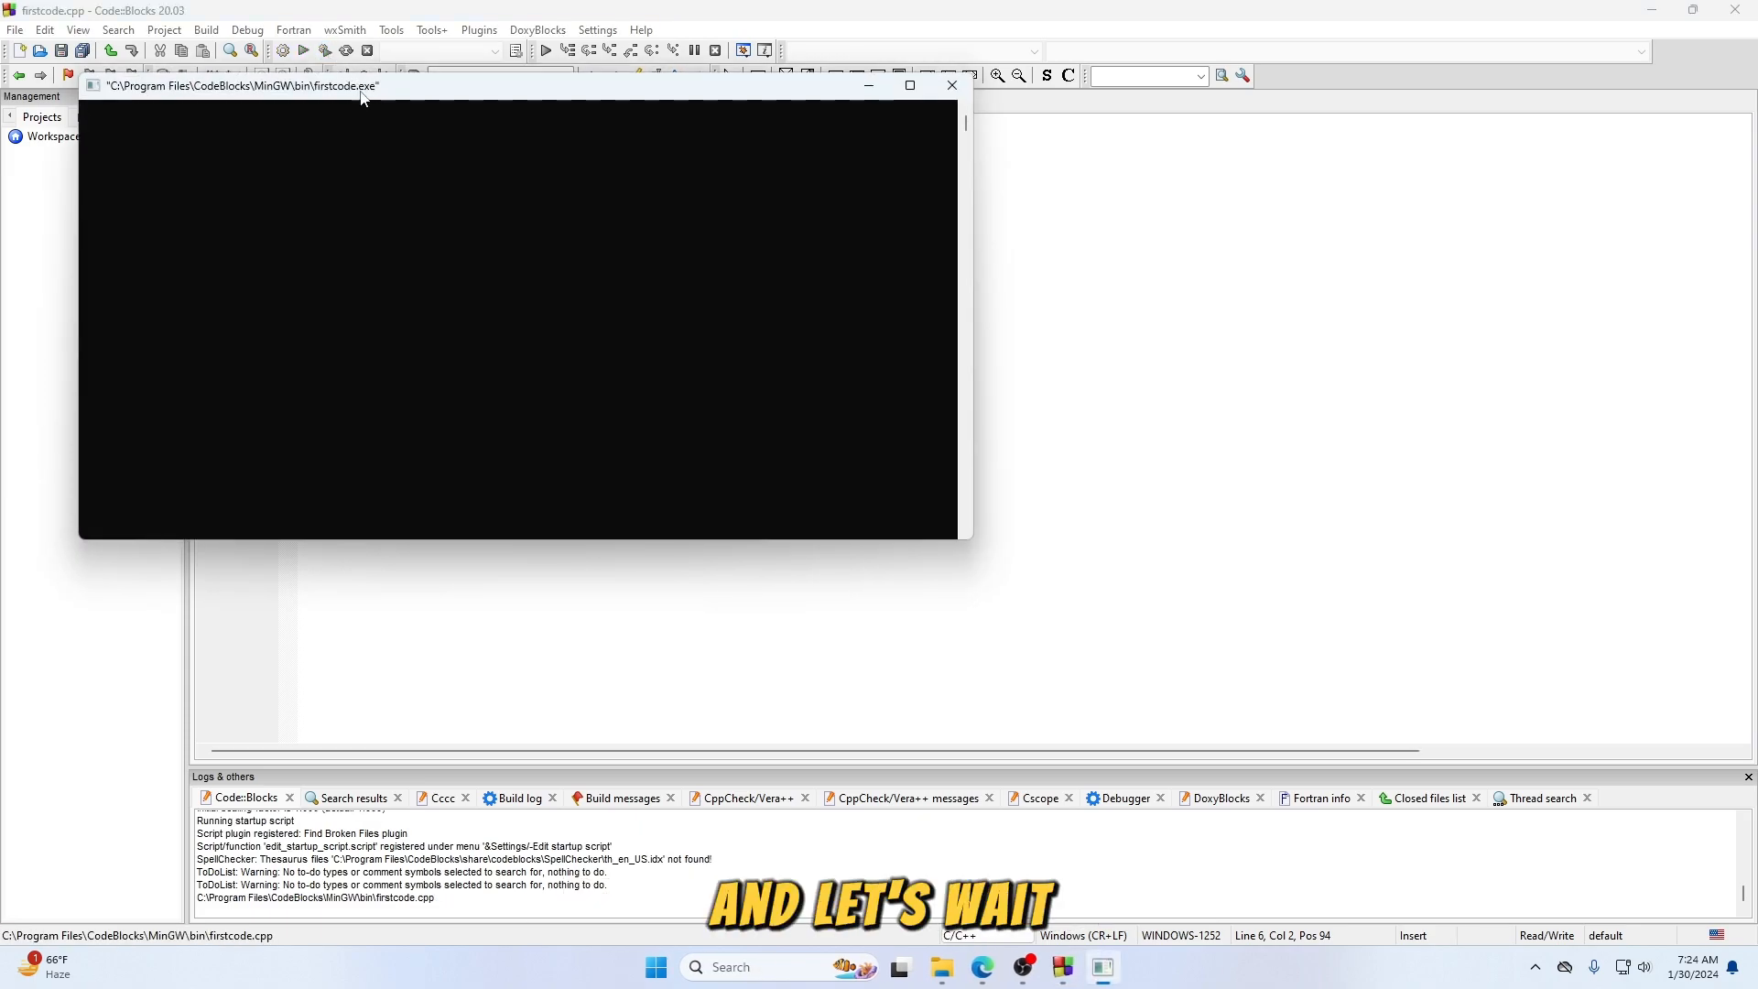
{"action": "left_click_drag", "start_coordinate": [359, 103], "coordinate": [656, 261]}
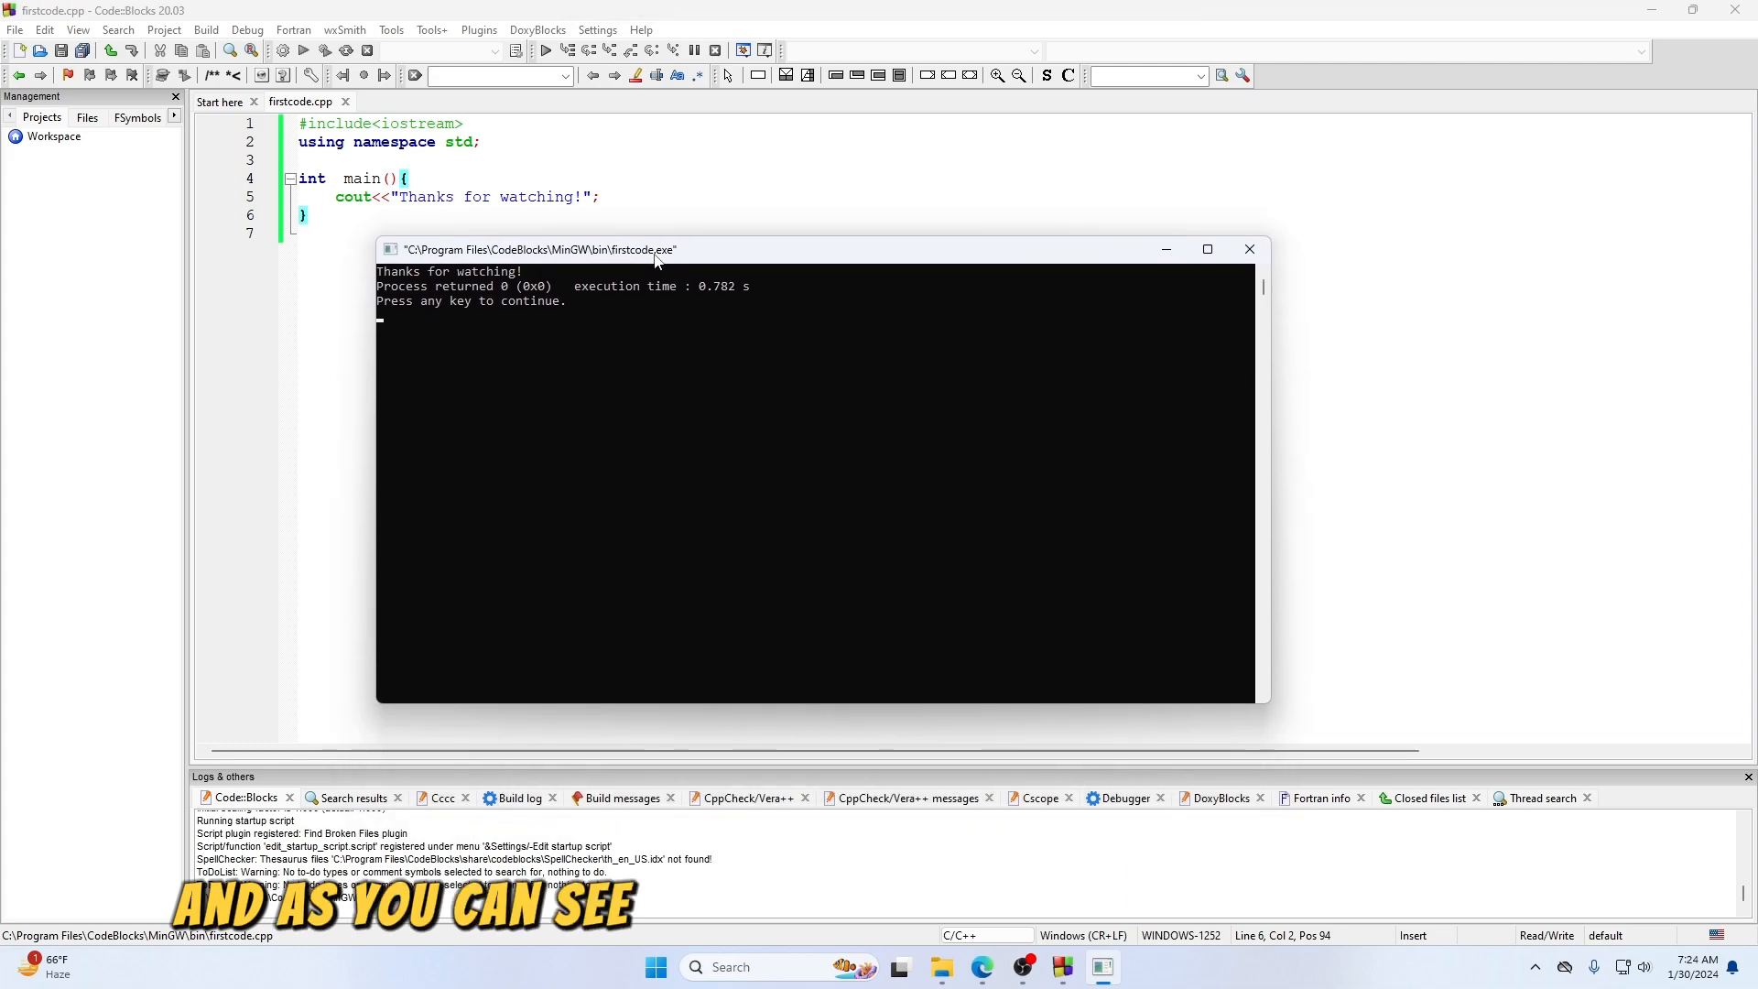
{"action": "scroll", "coordinate": [540, 312], "scroll_direction": "up", "scroll_amount": 5}
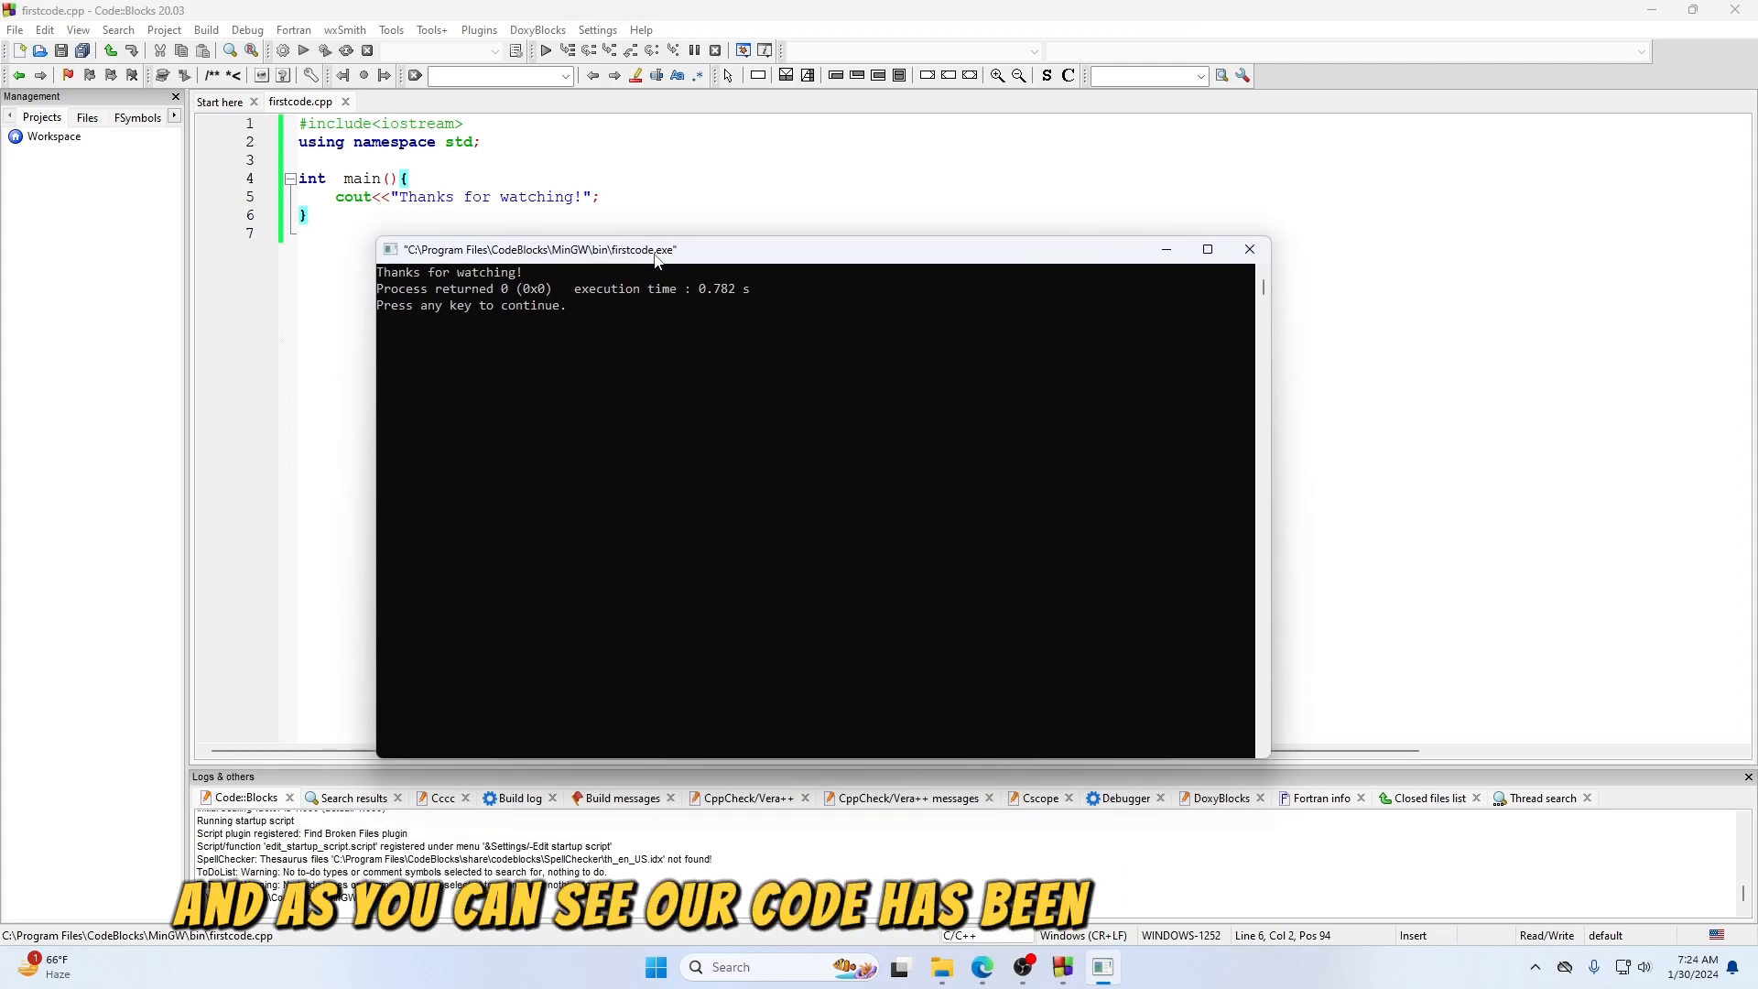